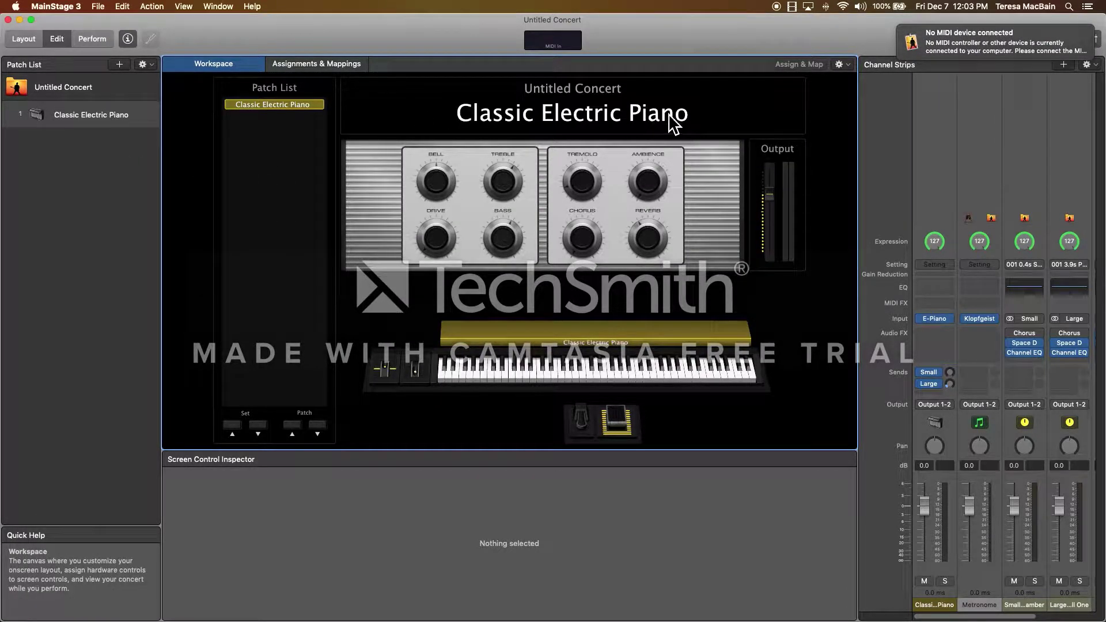
# - Select the Classic Electric Piano channel strip and lower its volume to -0.1 dB
pyautogui.click(69, 88)
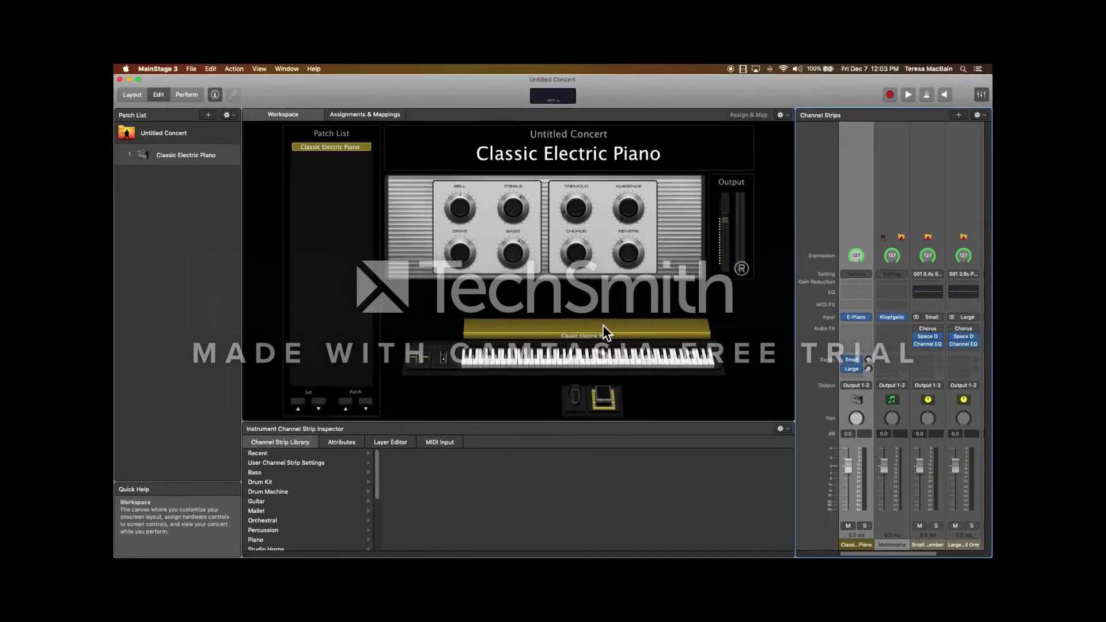
pyautogui.click(527, 333)
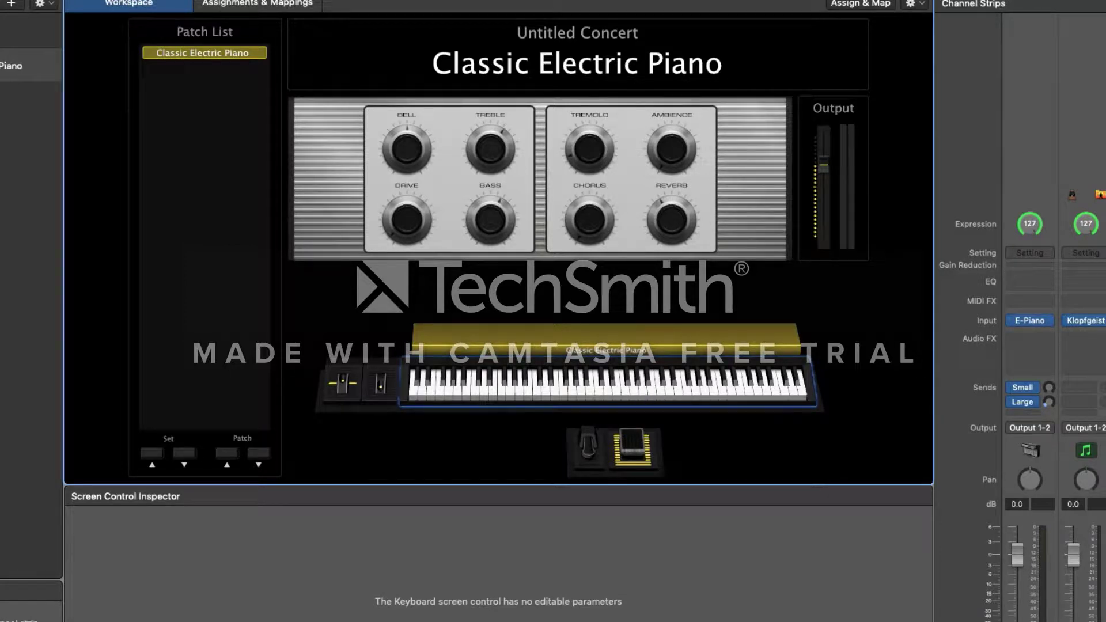
pyautogui.click(949, 594)
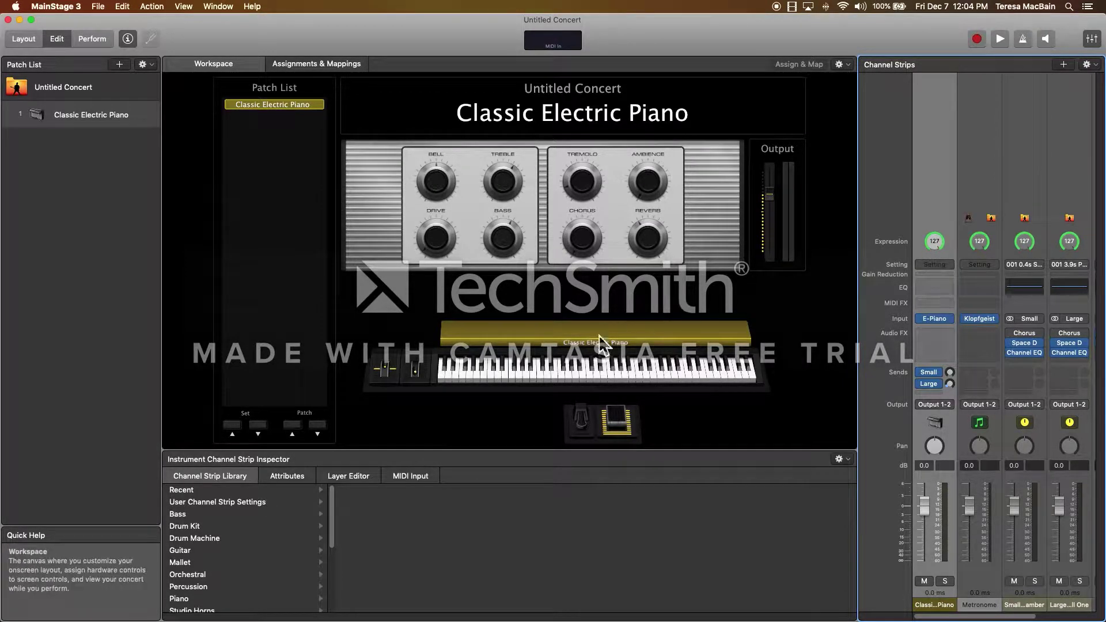
pyautogui.moveTo(924, 506)
pyautogui.mouseDown()
pyautogui.moveTo(924, 525)
pyautogui.moveTo(924, 506)
pyautogui.mouseUp()
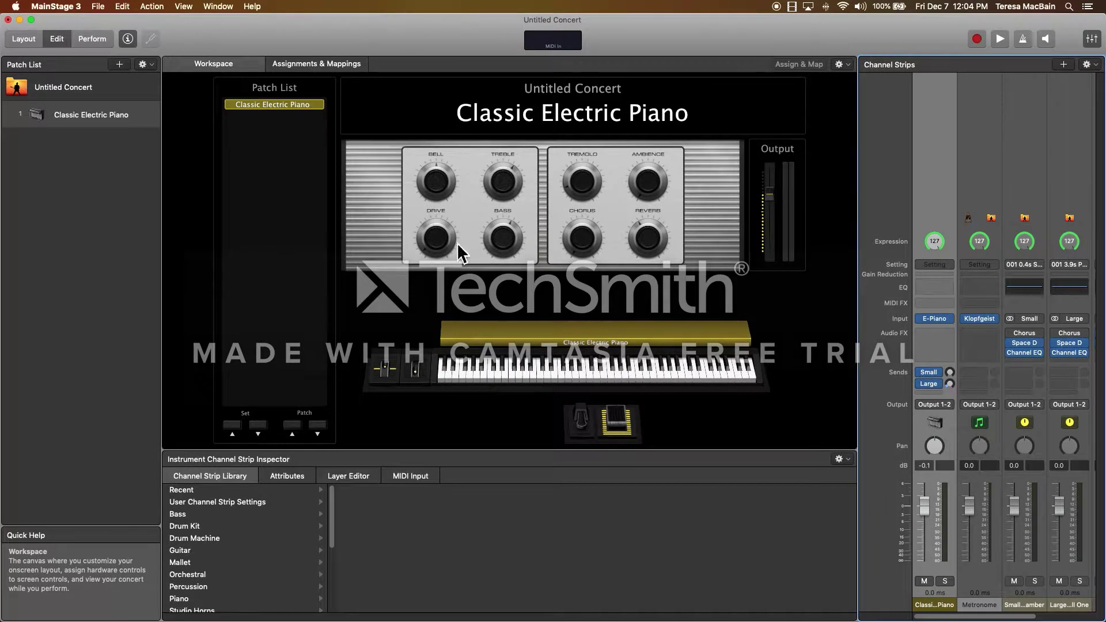
# - Replace the Classic Electric Piano patch with Steinway Grand Piano from the Instrument > Piano patches
pyautogui.click(83, 121)
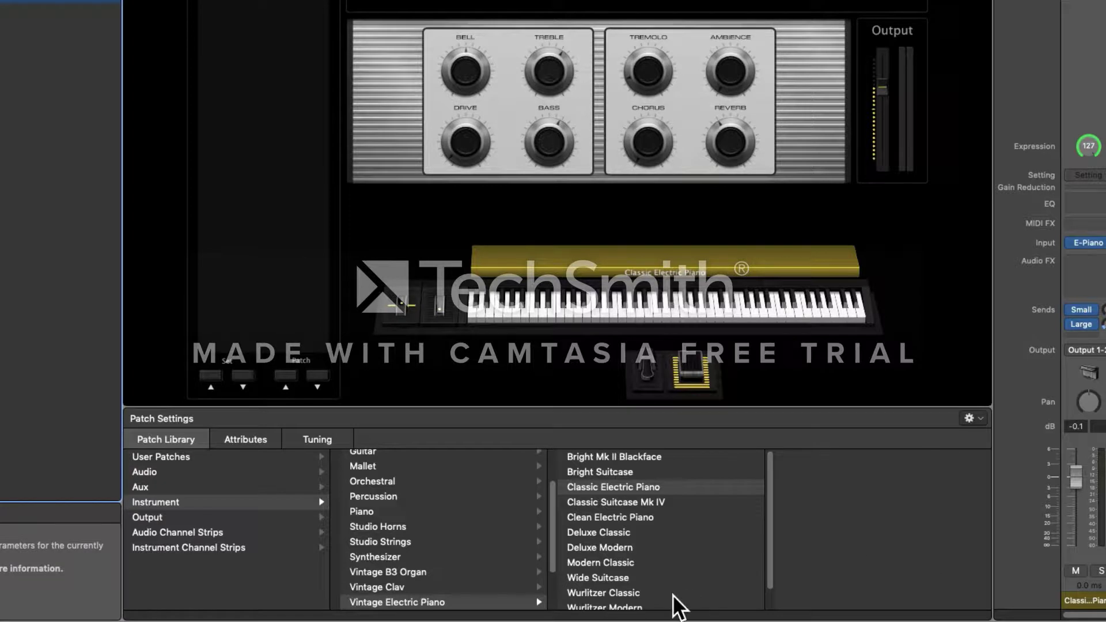
pyautogui.click(173, 503)
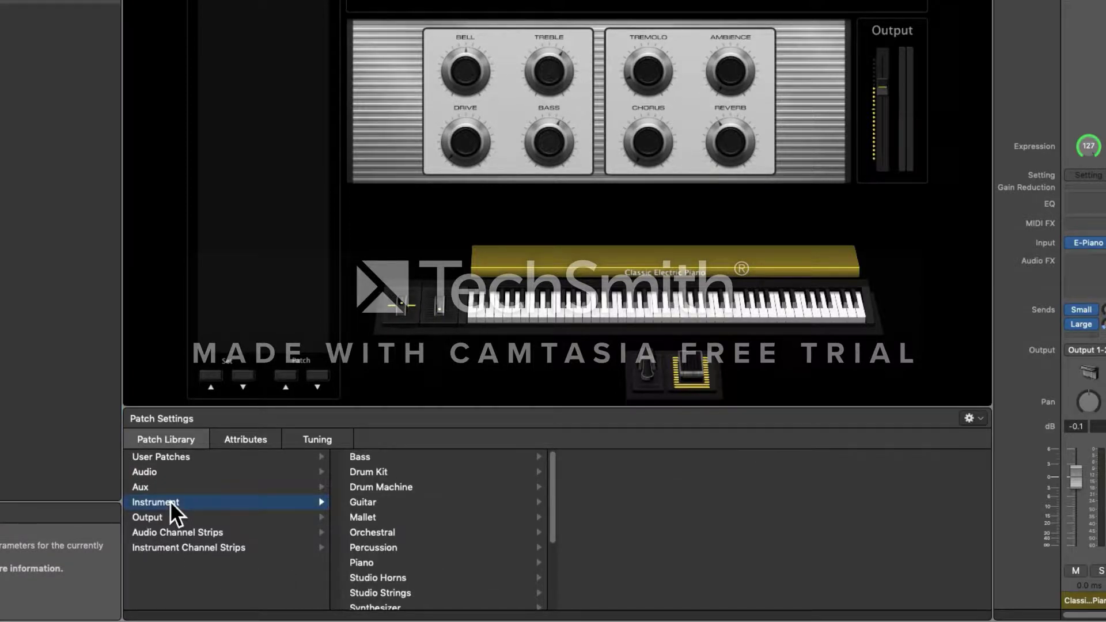
pyautogui.click(366, 568)
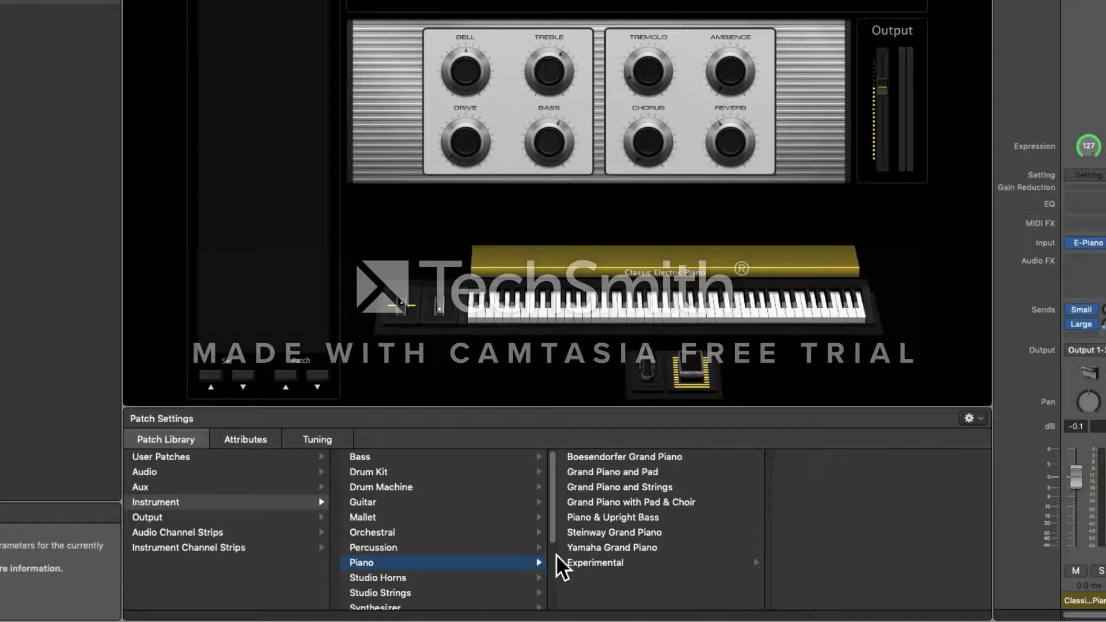
pyautogui.click(617, 536)
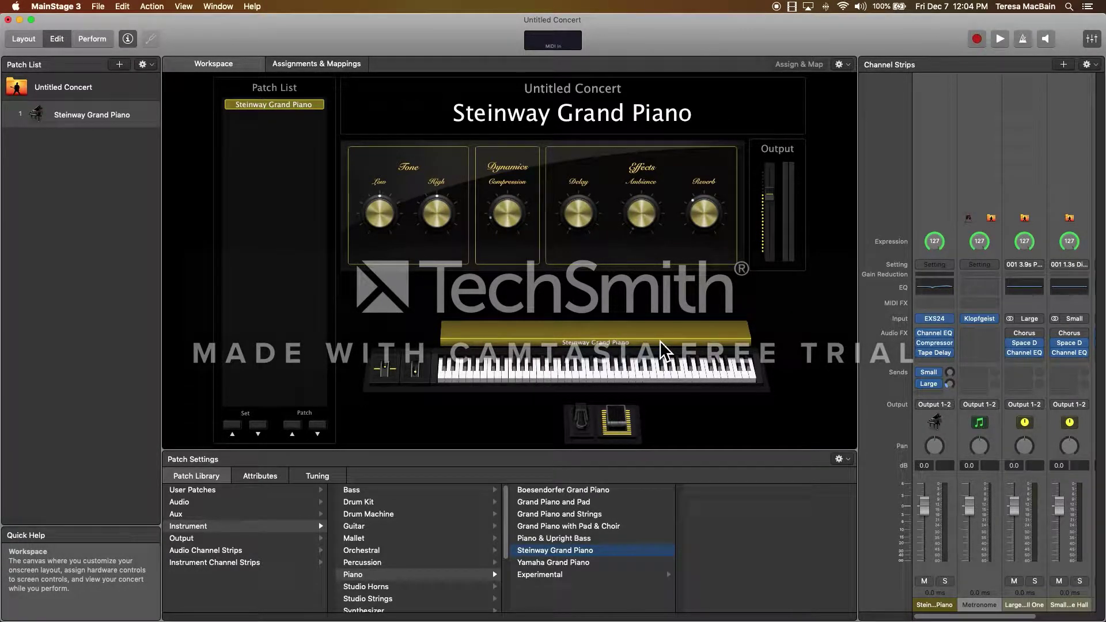
# - Inspect the piano's channel strip and foot pedal control, and audition notes from G2 to G3 on the on-screen keyboard
pyautogui.click(937, 611)
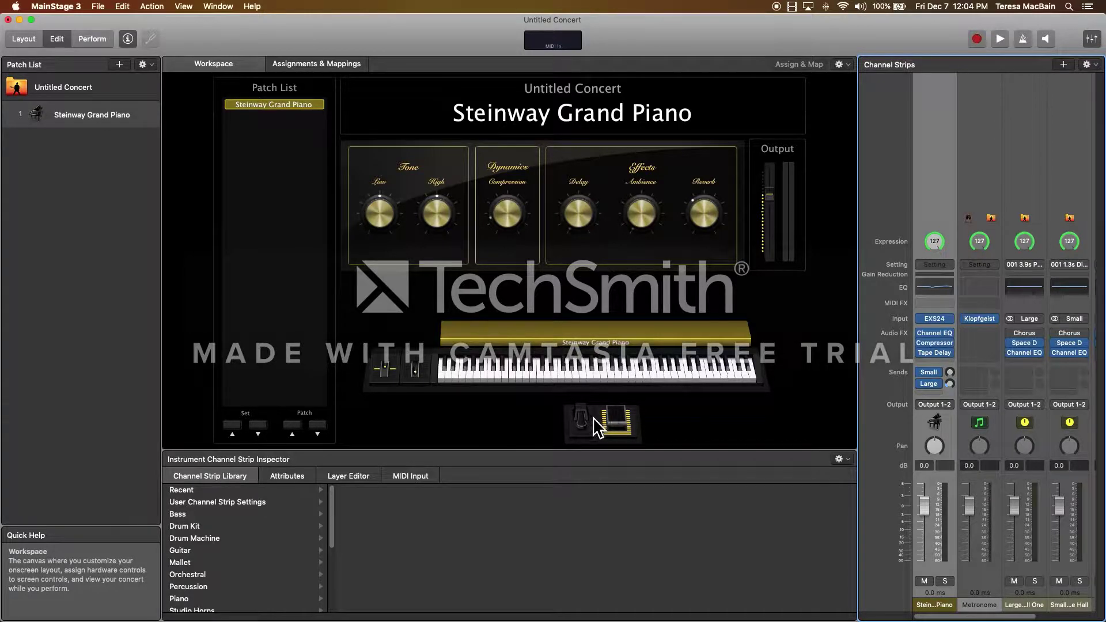
pyautogui.click(584, 430)
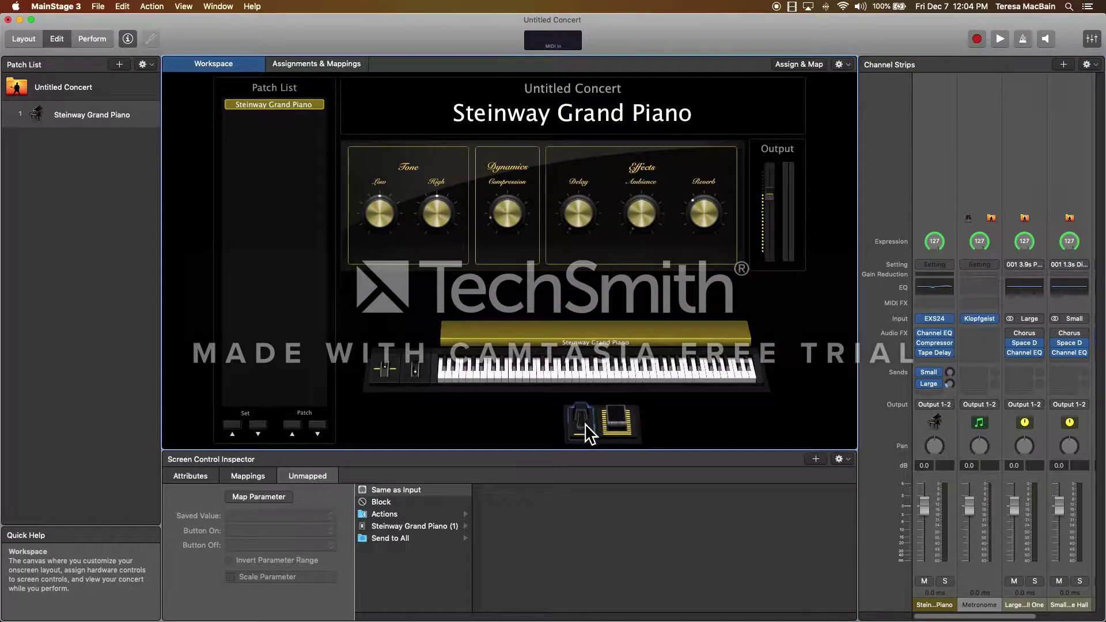
pyautogui.click(573, 375)
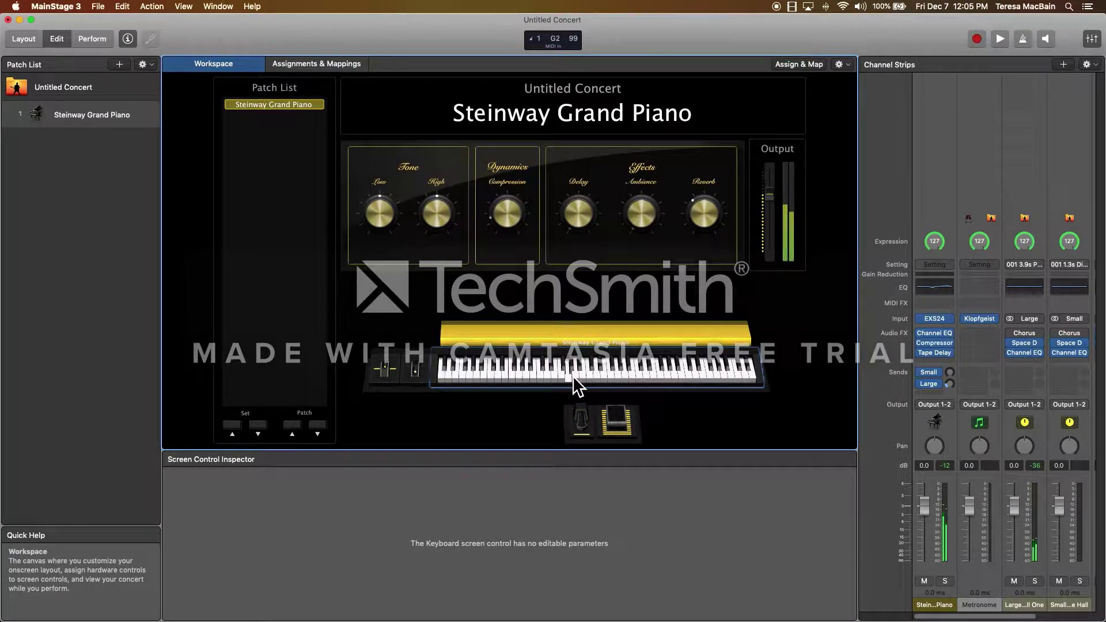
pyautogui.click(572, 374)
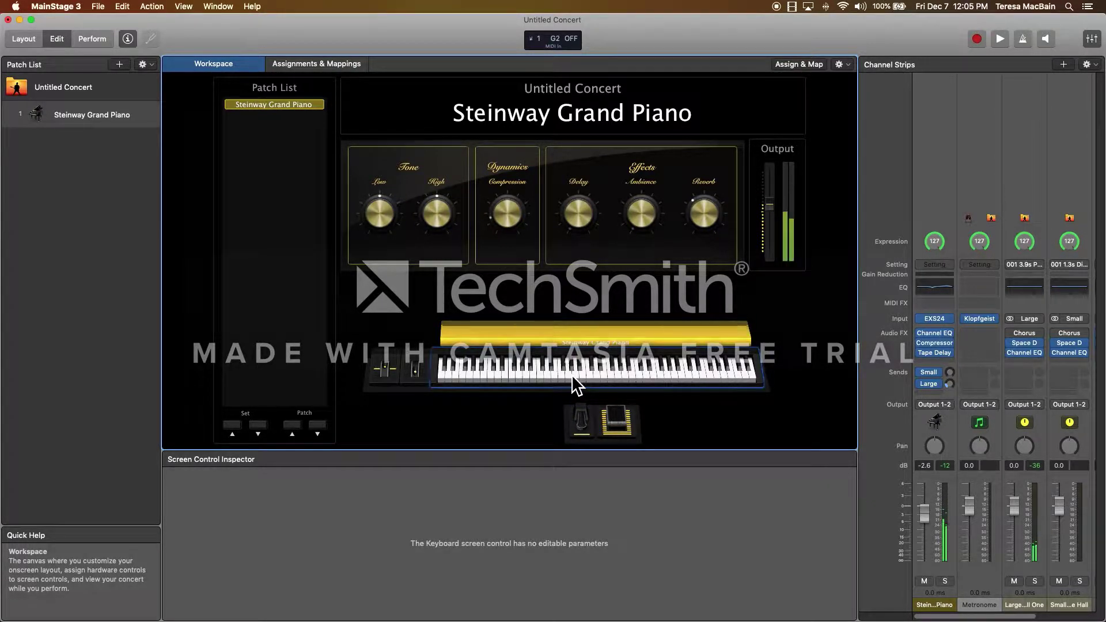
pyautogui.click(600, 378)
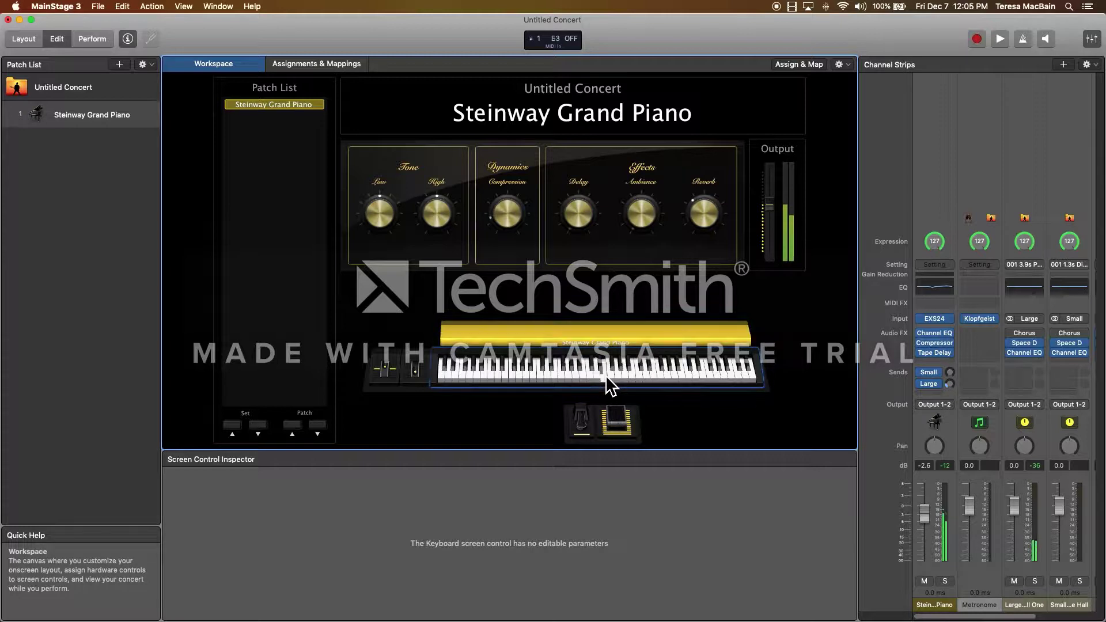
pyautogui.click(597, 376)
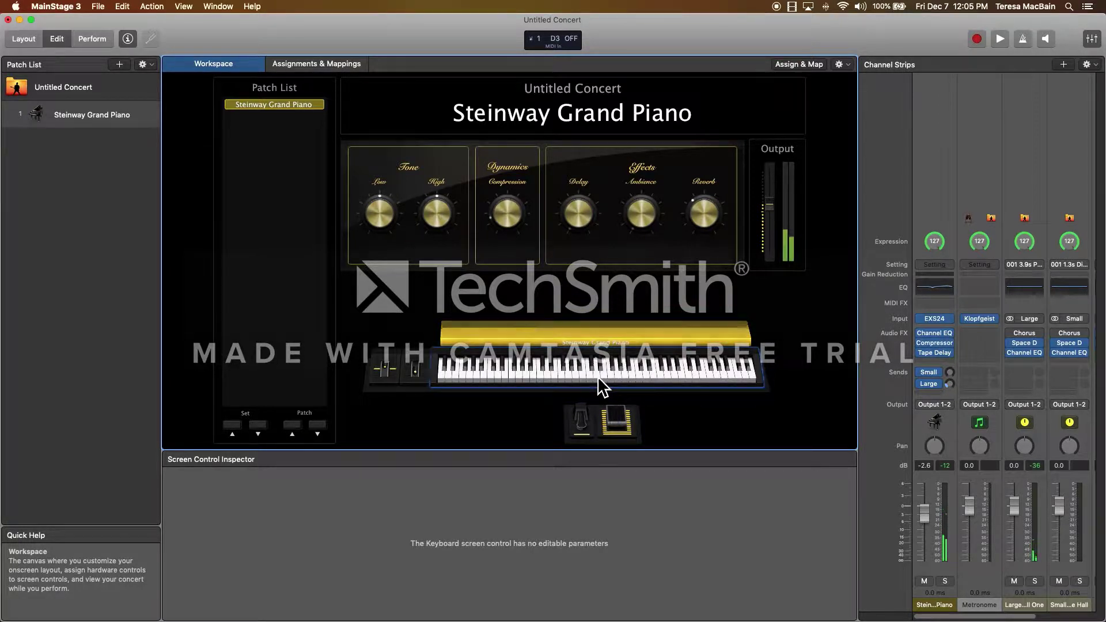
pyautogui.click(622, 377)
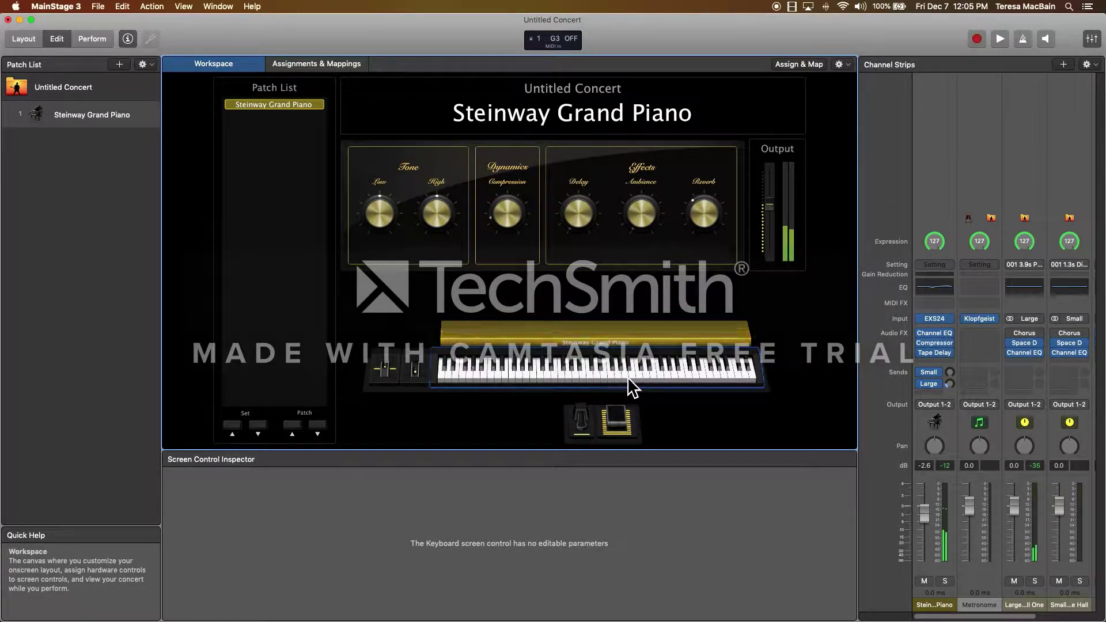
pyautogui.click(627, 377)
pyautogui.click(633, 377)
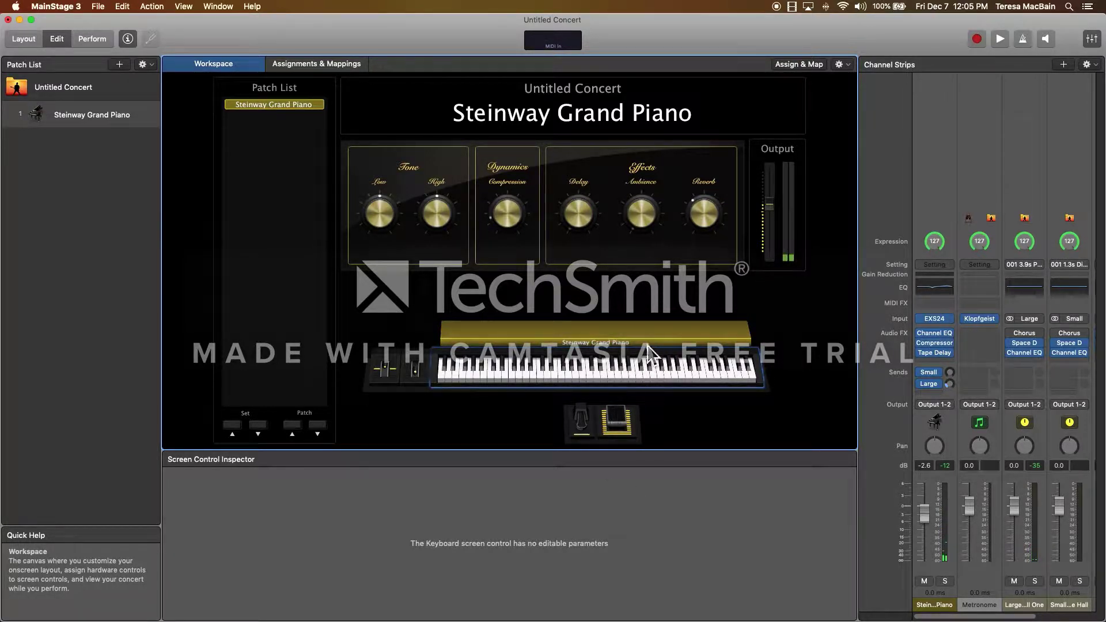
# - Load the Classic Rock Organ setting from the Vintage B3 Organ category onto the Steinway Grand Piano channel strip
pyautogui.click(939, 605)
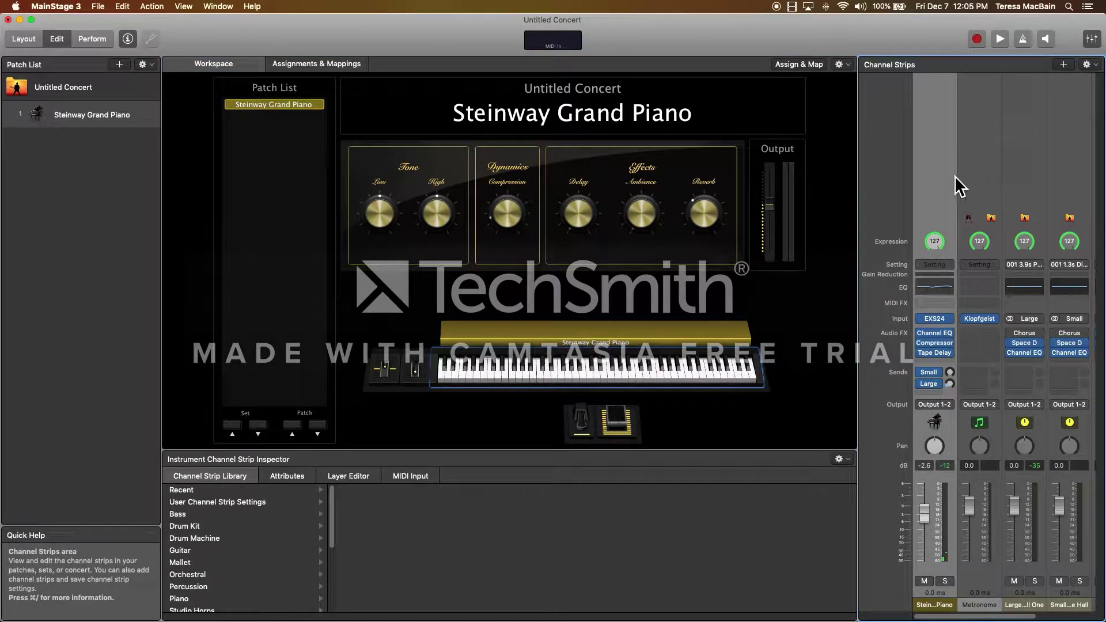
pyautogui.scroll(-3, 205, 550)
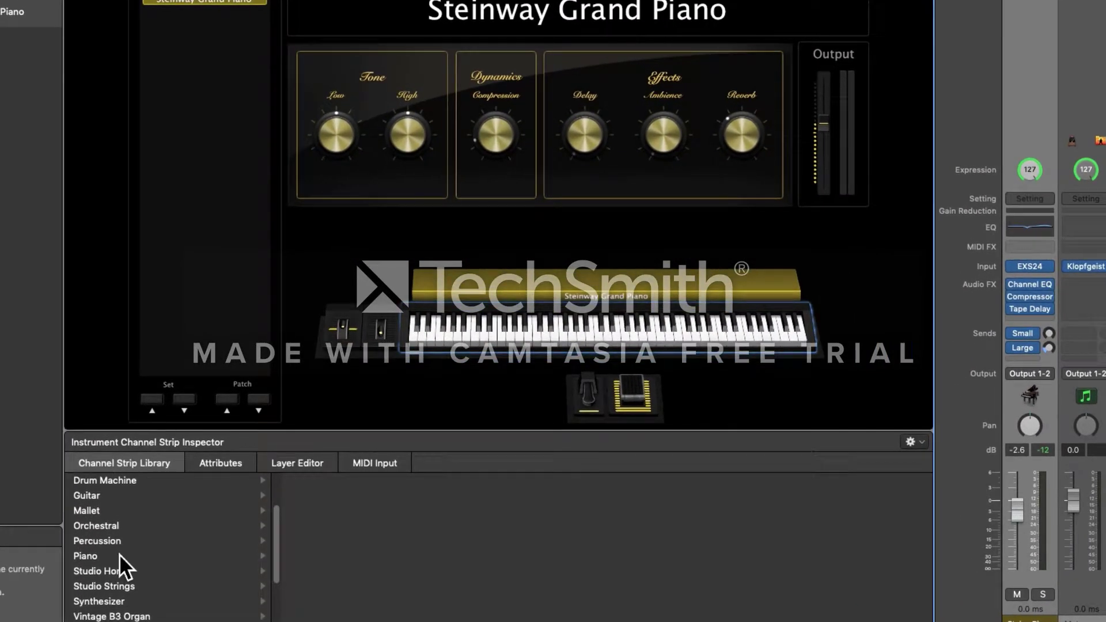
pyautogui.scroll(-5, 119, 554)
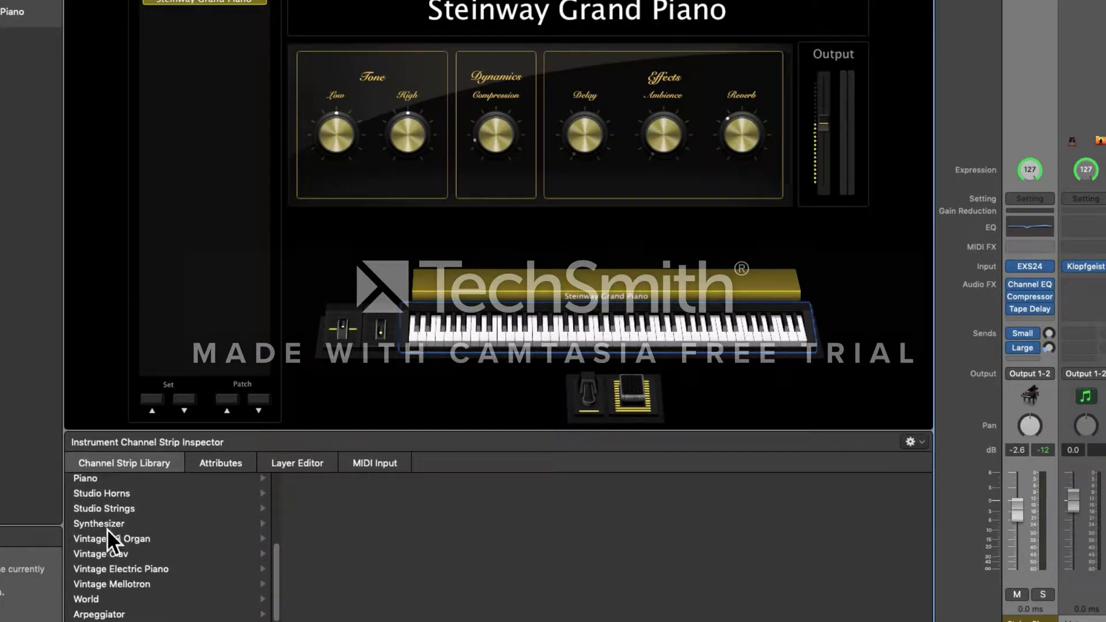
pyautogui.click(115, 541)
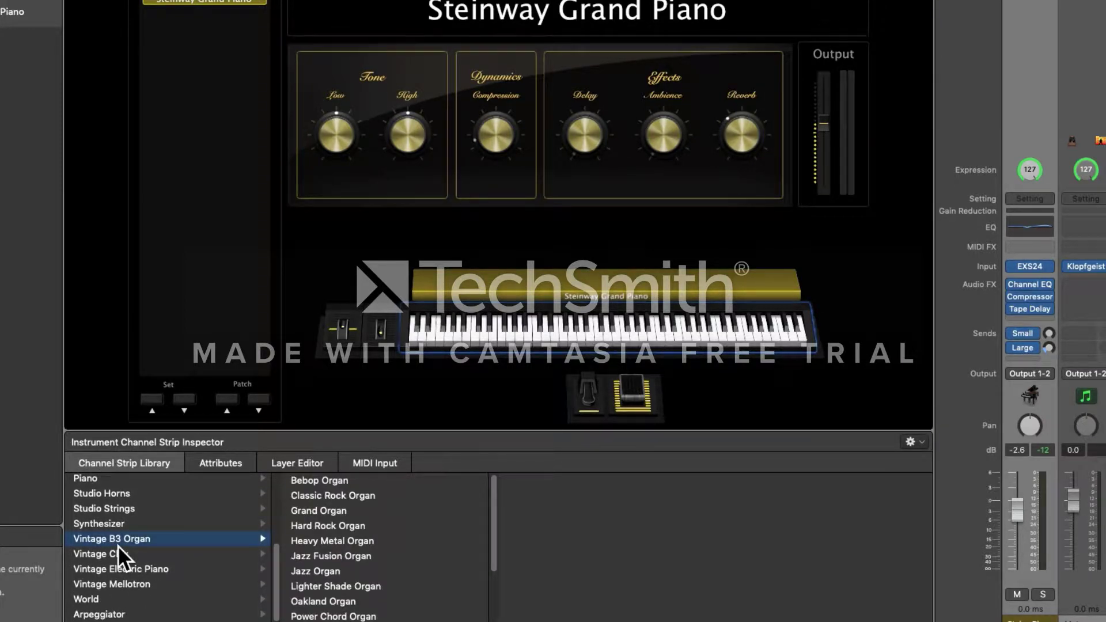
pyautogui.click(359, 499)
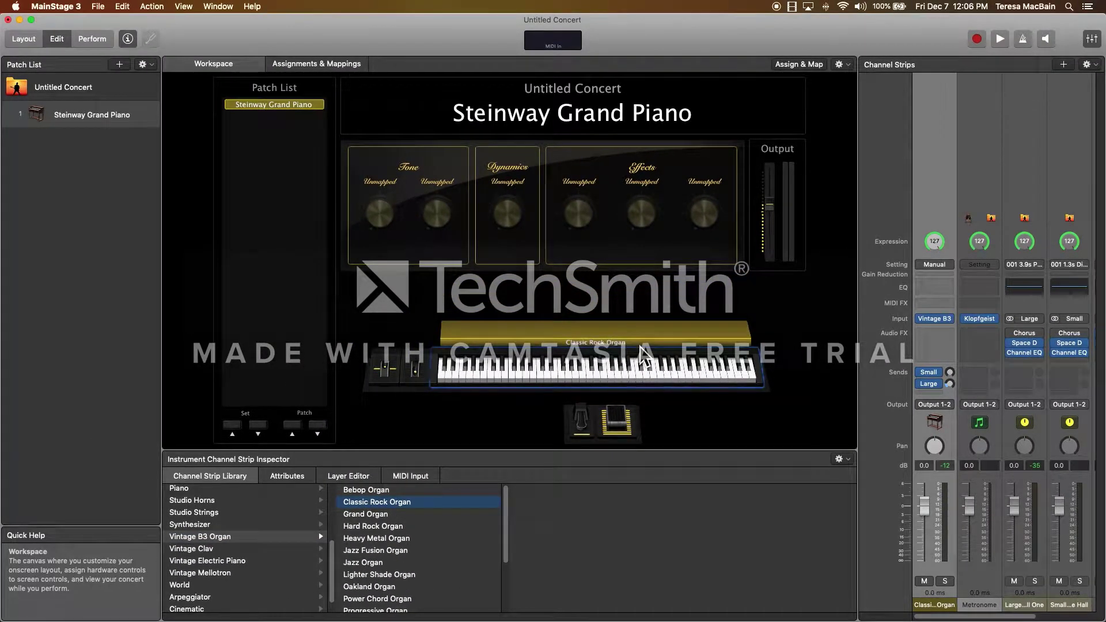
# - Audition the Classic Rock Organ sound by playing several notes on the on-screen keyboard, including G2, E3 and A3
pyautogui.click(929, 610)
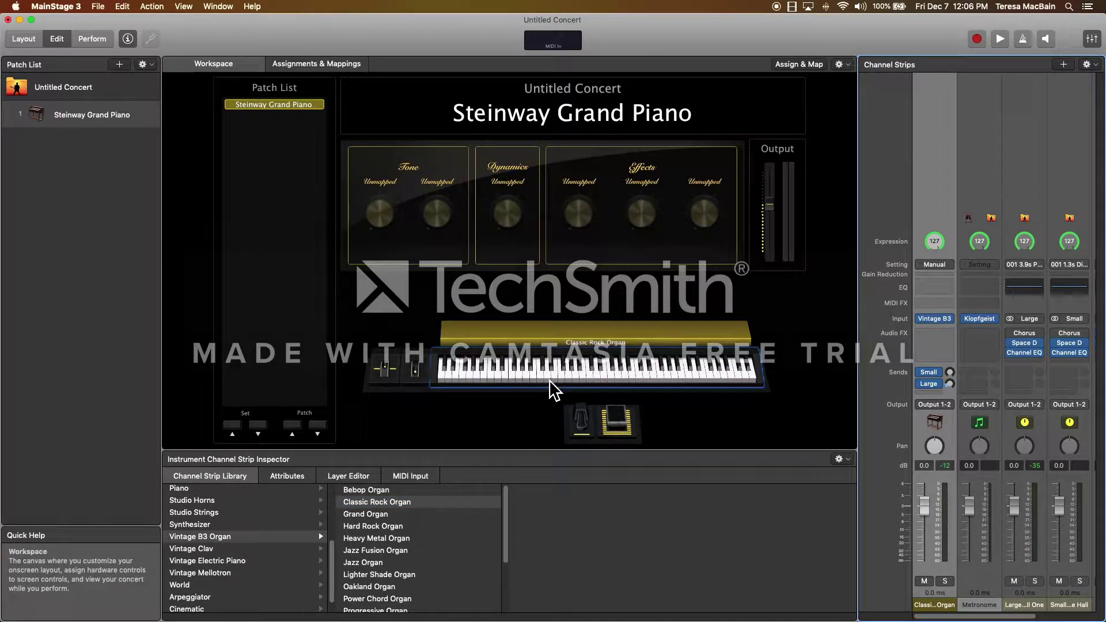
pyautogui.click(569, 378)
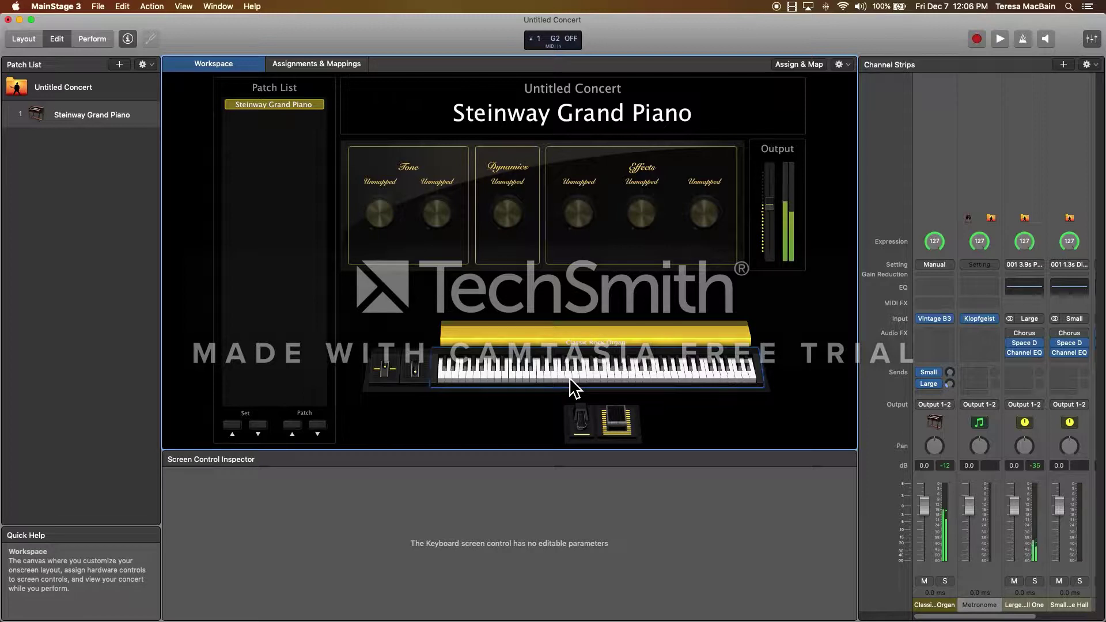
pyautogui.click(602, 377)
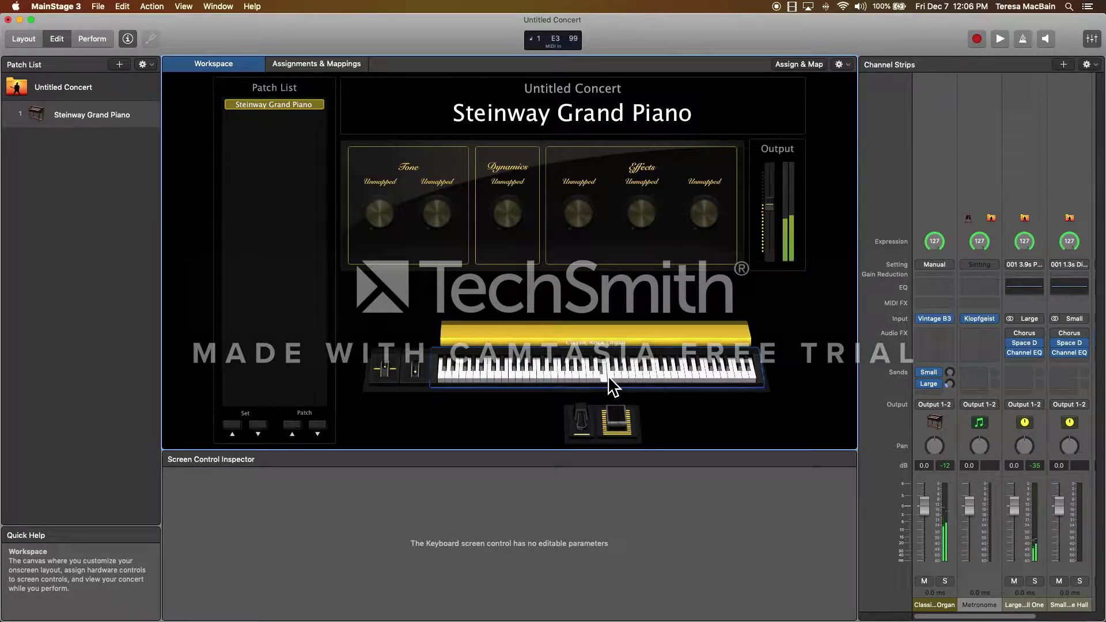
pyautogui.click(620, 377)
pyautogui.click(634, 377)
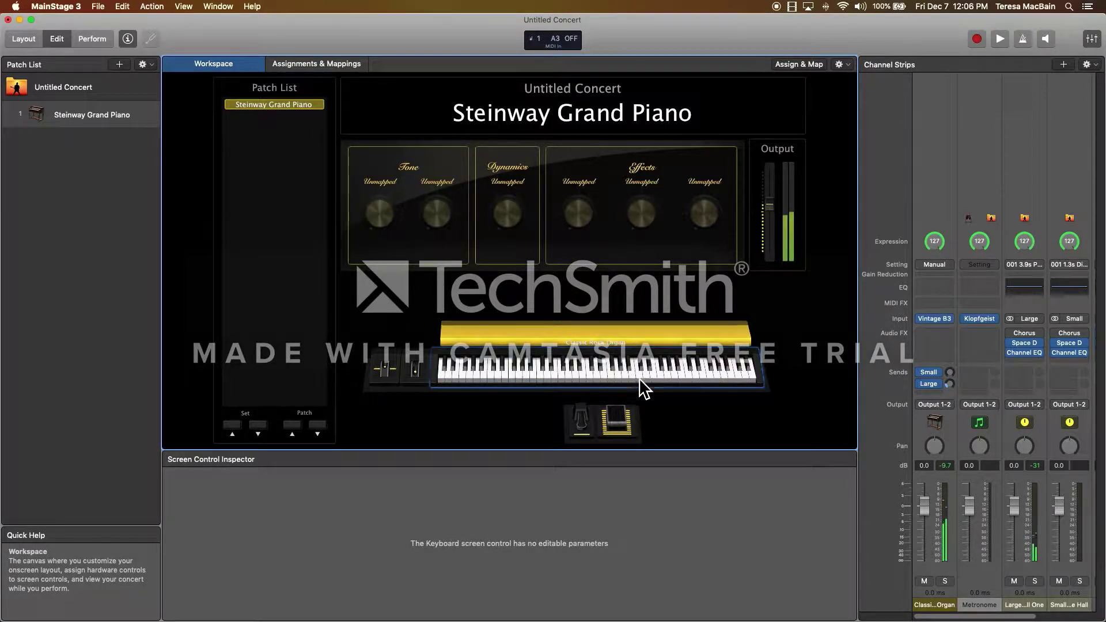
pyautogui.click(671, 376)
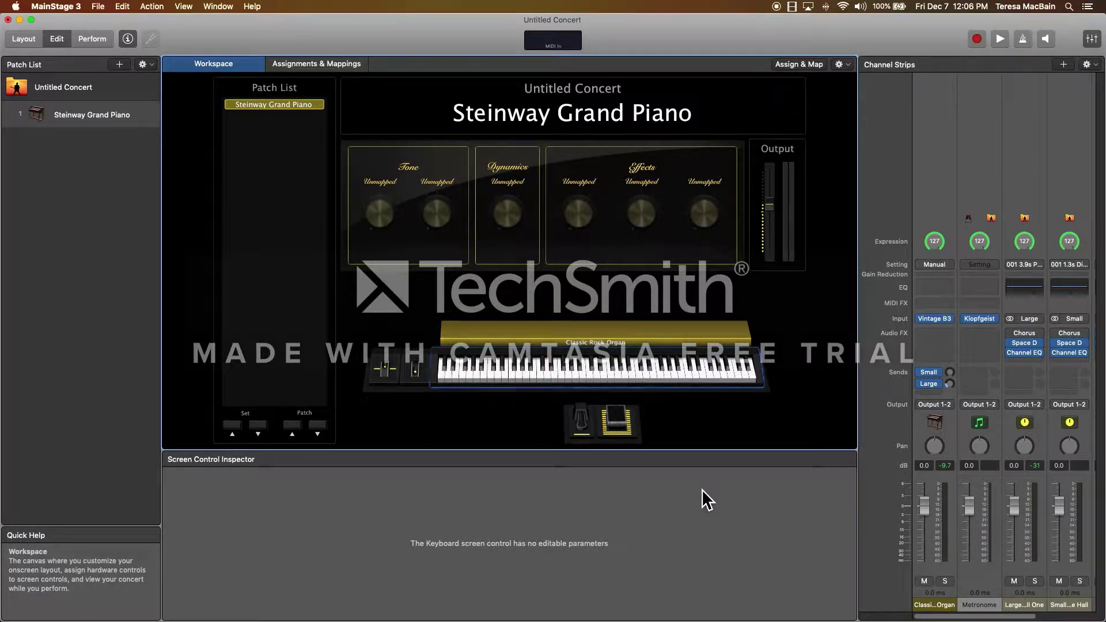
# - Replace the organ channel strip setting with Steinway Grand Piano from the Piano category
pyautogui.click(937, 604)
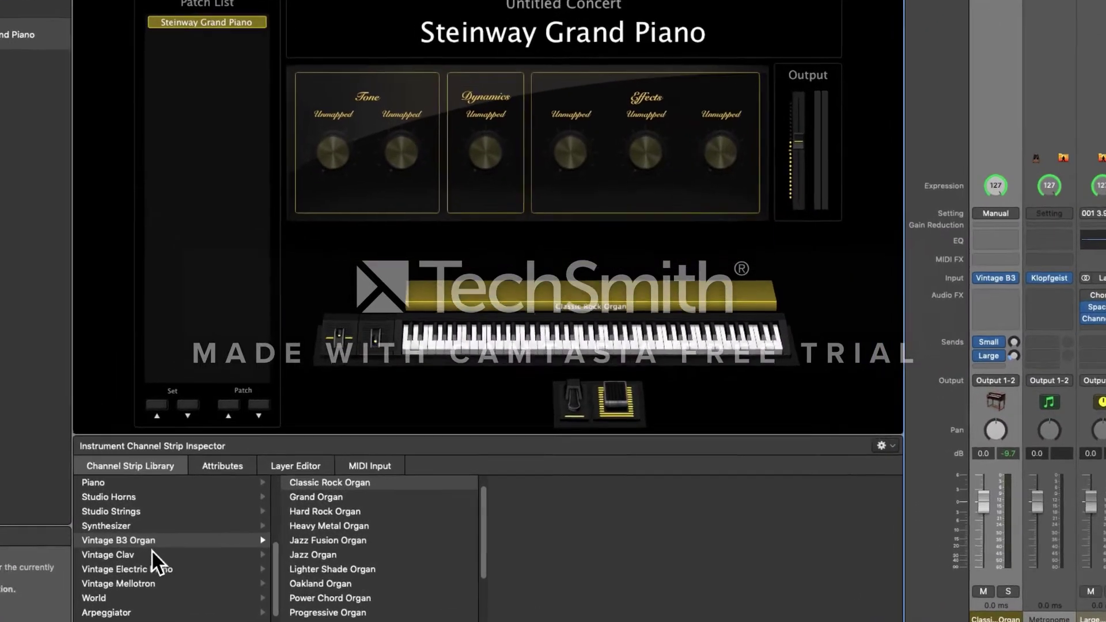
pyautogui.scroll(2, 223, 543)
pyautogui.click(89, 501)
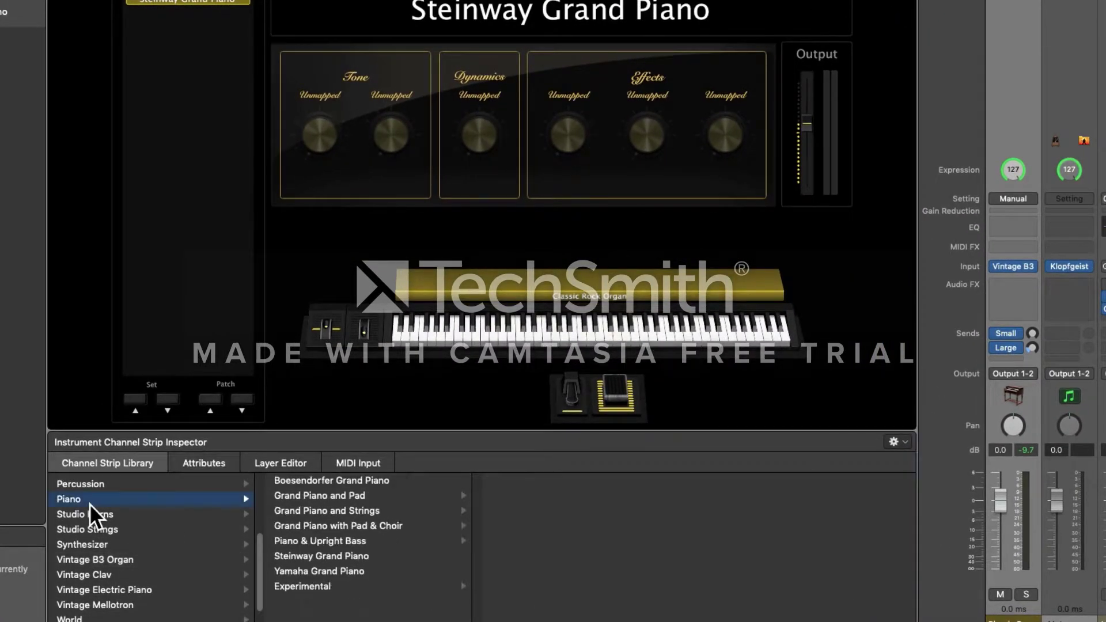
pyautogui.click(294, 557)
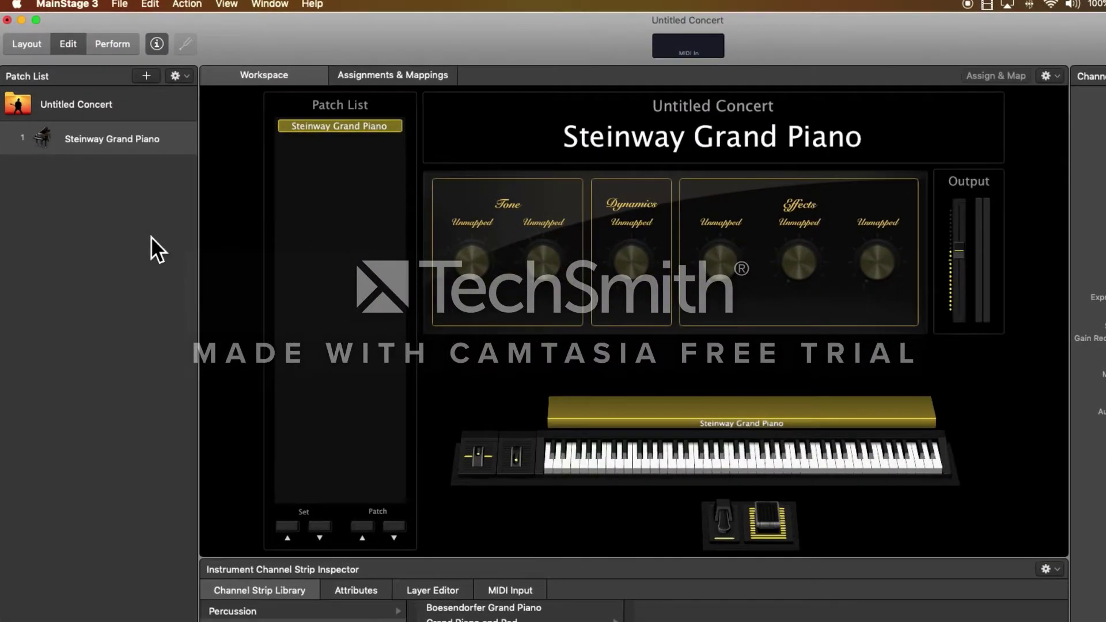
# - Export the patch as Steinway Grand Piano to the Patches folder, keeping its name in the patch list
pyautogui.click(53, 143)
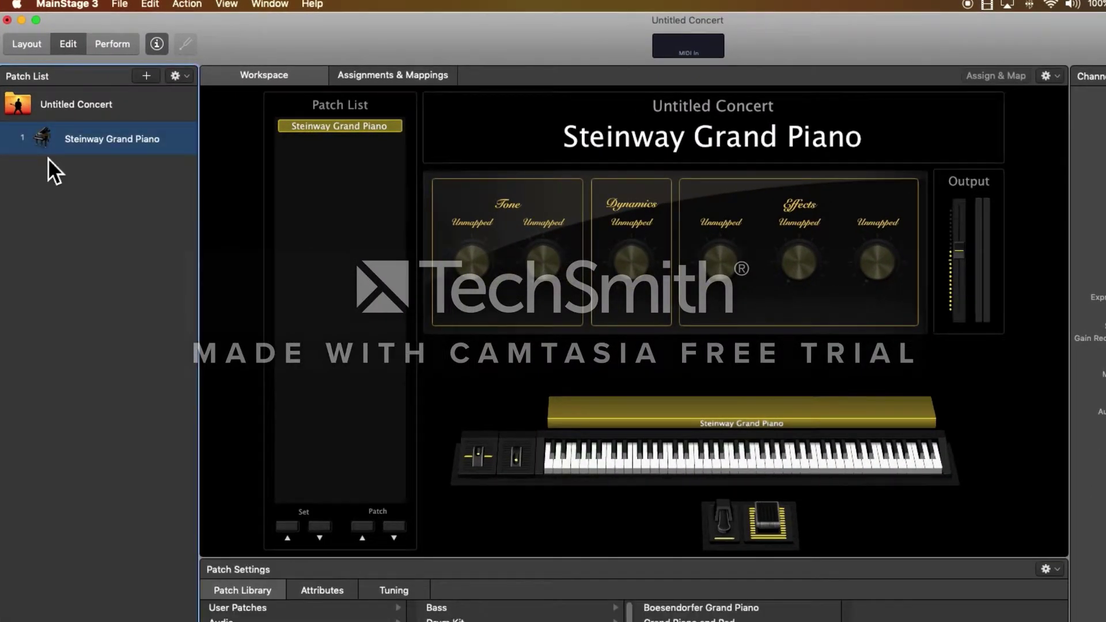
pyautogui.doubleClick(105, 146)
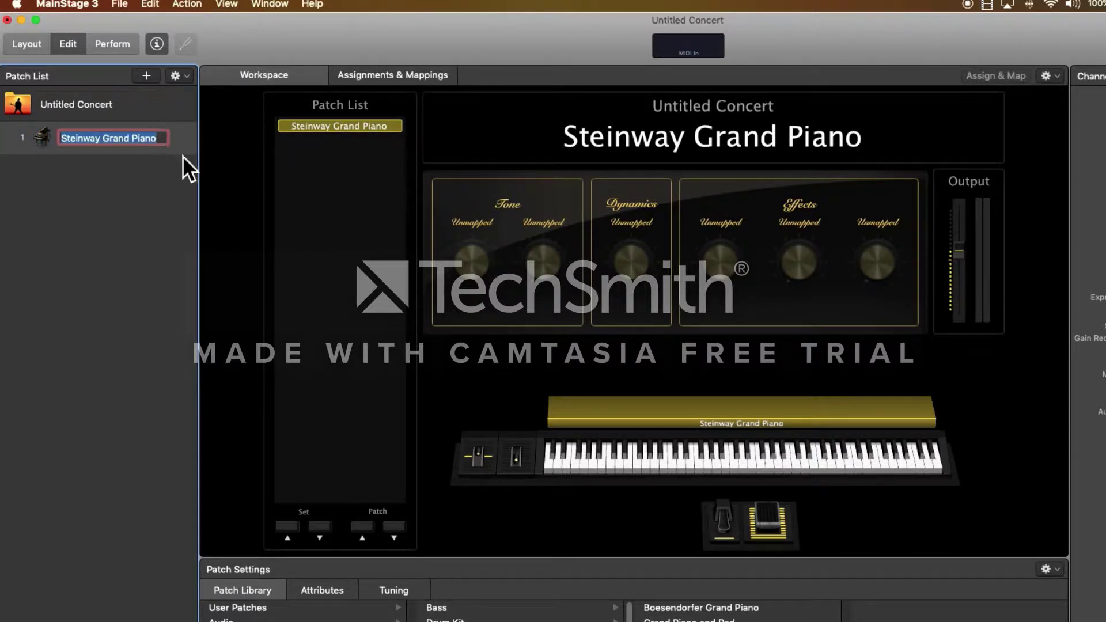
pyautogui.press('Return')
pyautogui.click(187, 76)
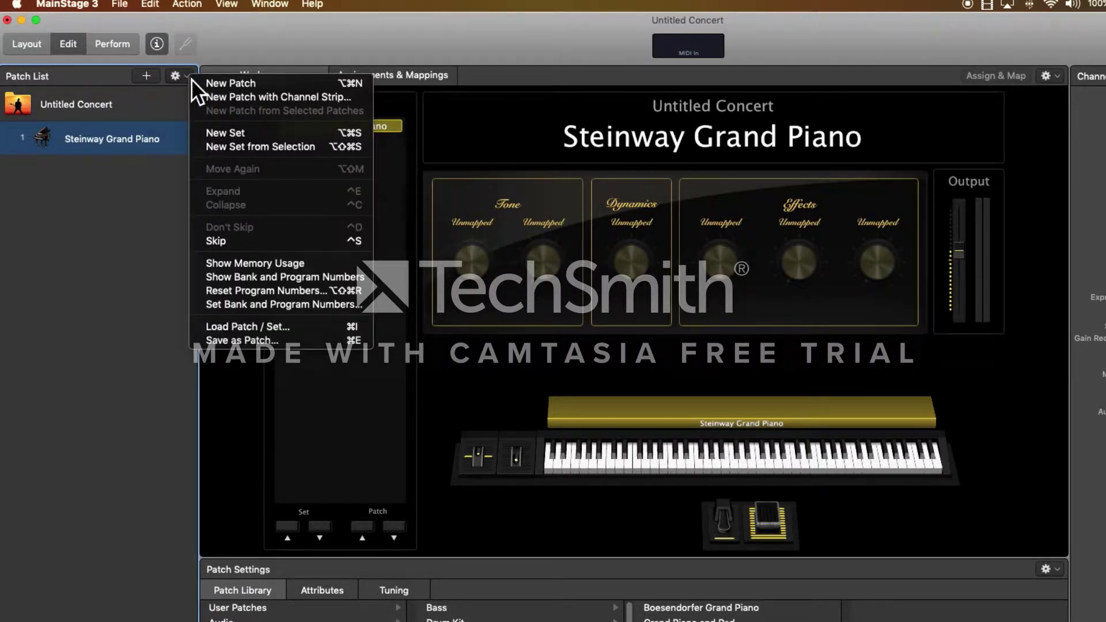
pyautogui.click(237, 342)
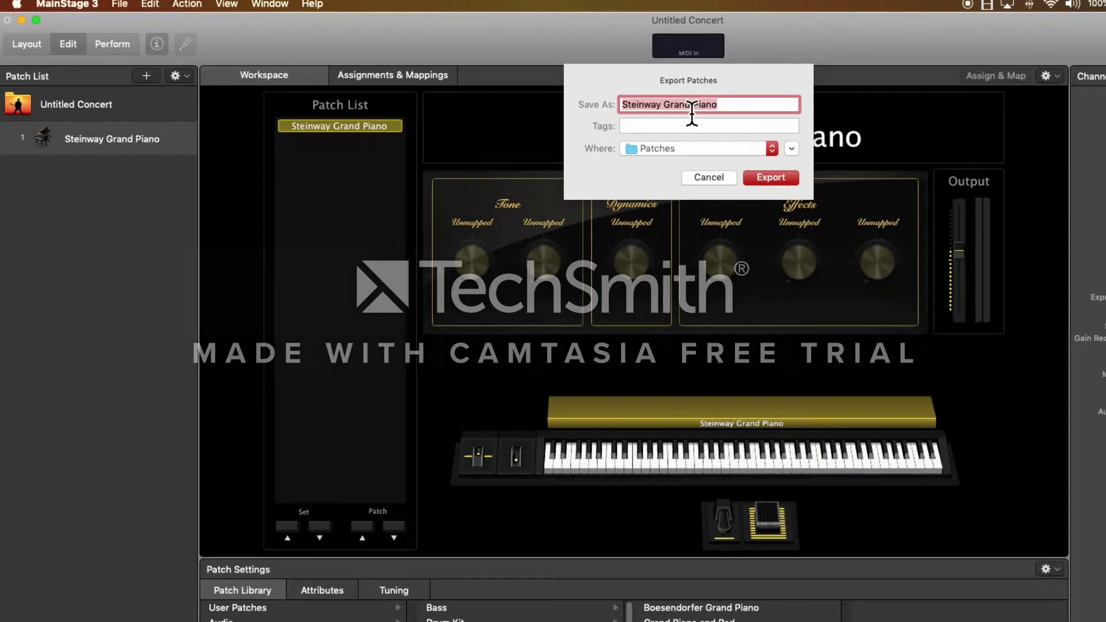
pyautogui.click(770, 178)
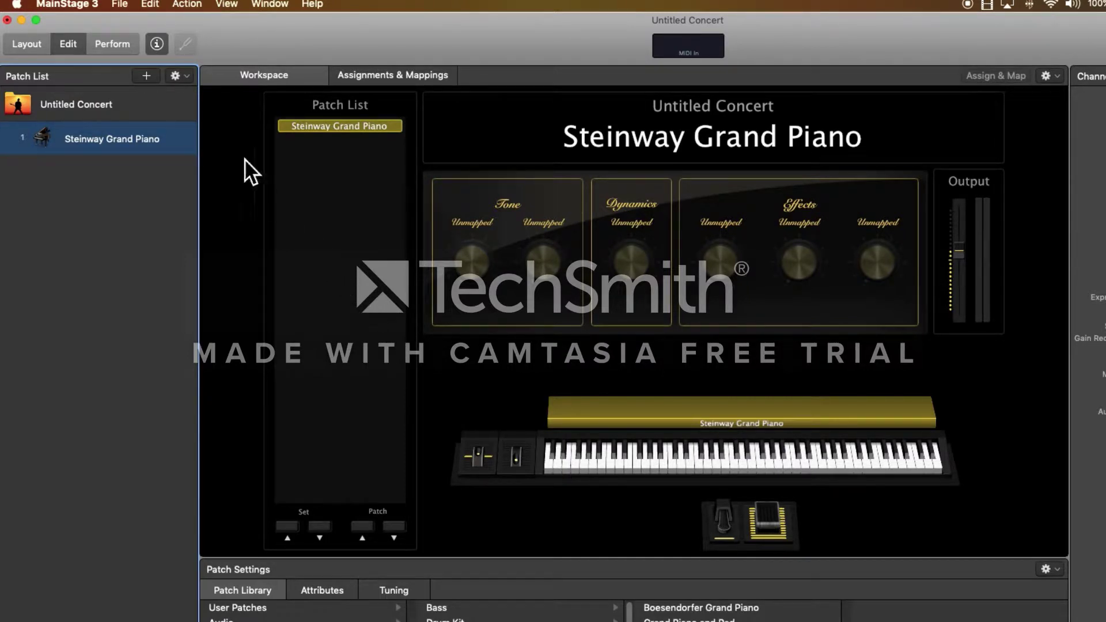
# - Import the saved Steinway Grand Piano patch from the Patches folder into the concert
pyautogui.click(192, 78)
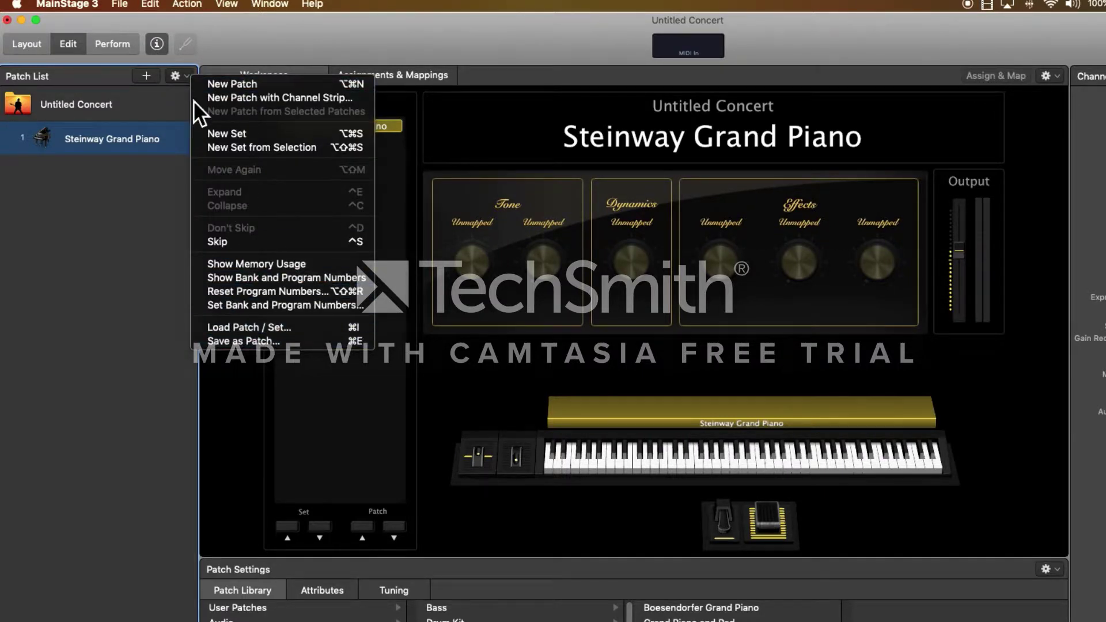
pyautogui.click(273, 330)
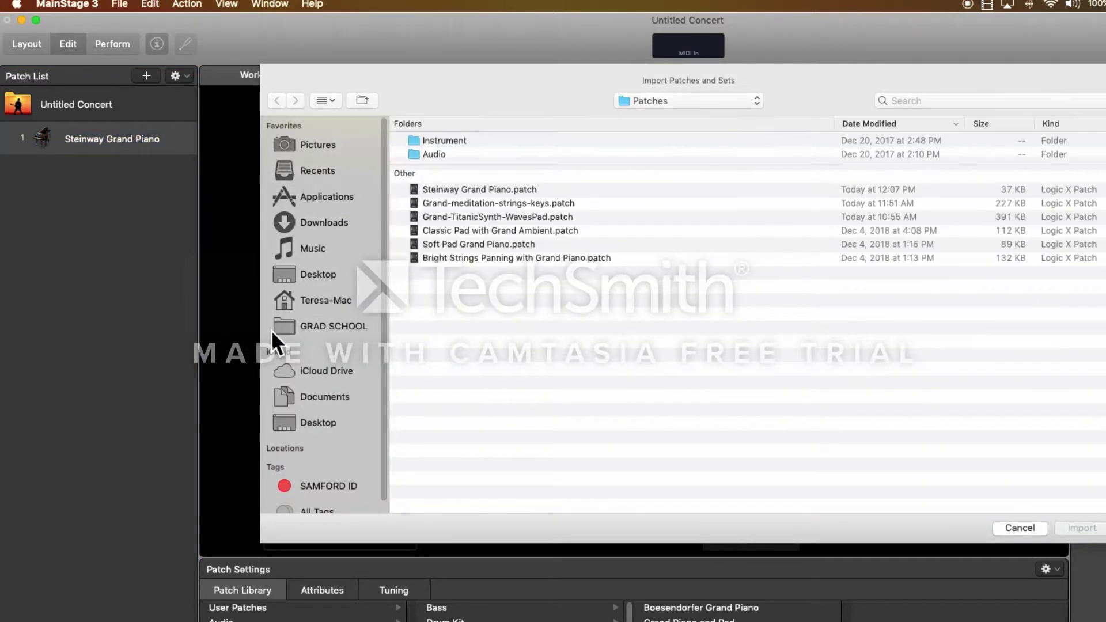
pyautogui.click(466, 190)
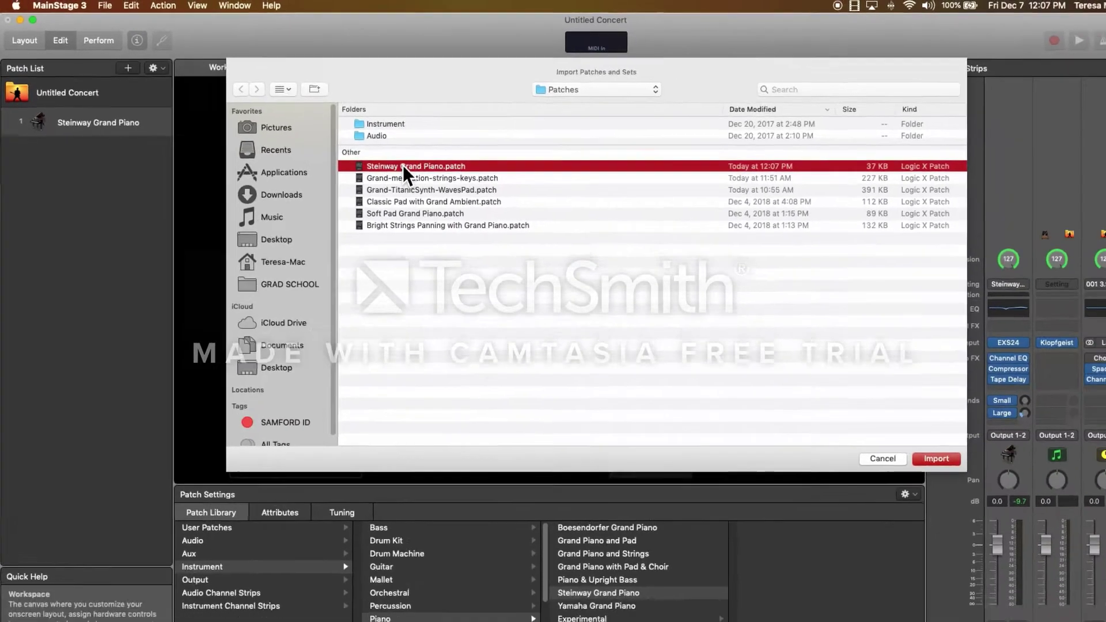
pyautogui.doubleClick(464, 189)
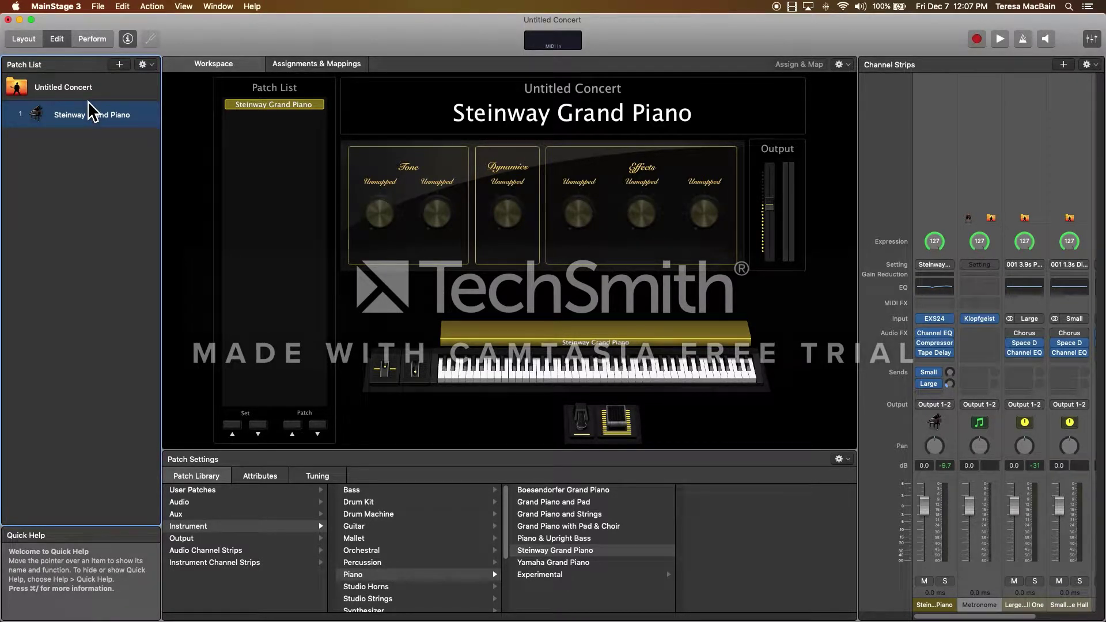
# - Add an instrument channel strip alongside the piano strip in the Steinway Grand Piano patch
pyautogui.click(939, 171)
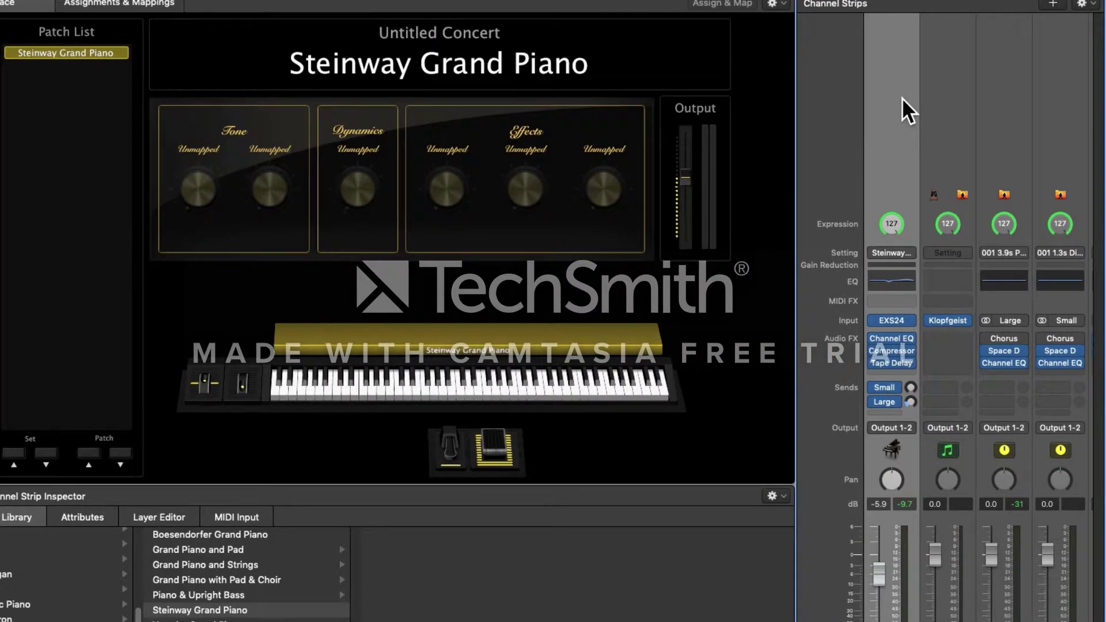
pyautogui.rightClick(902, 99)
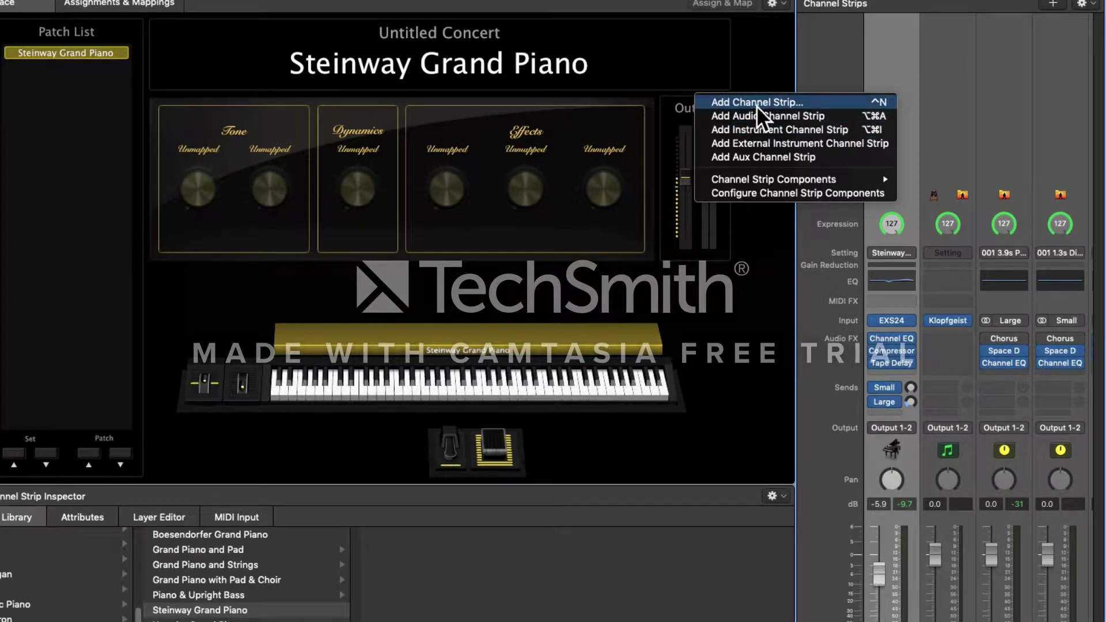
pyautogui.click(742, 131)
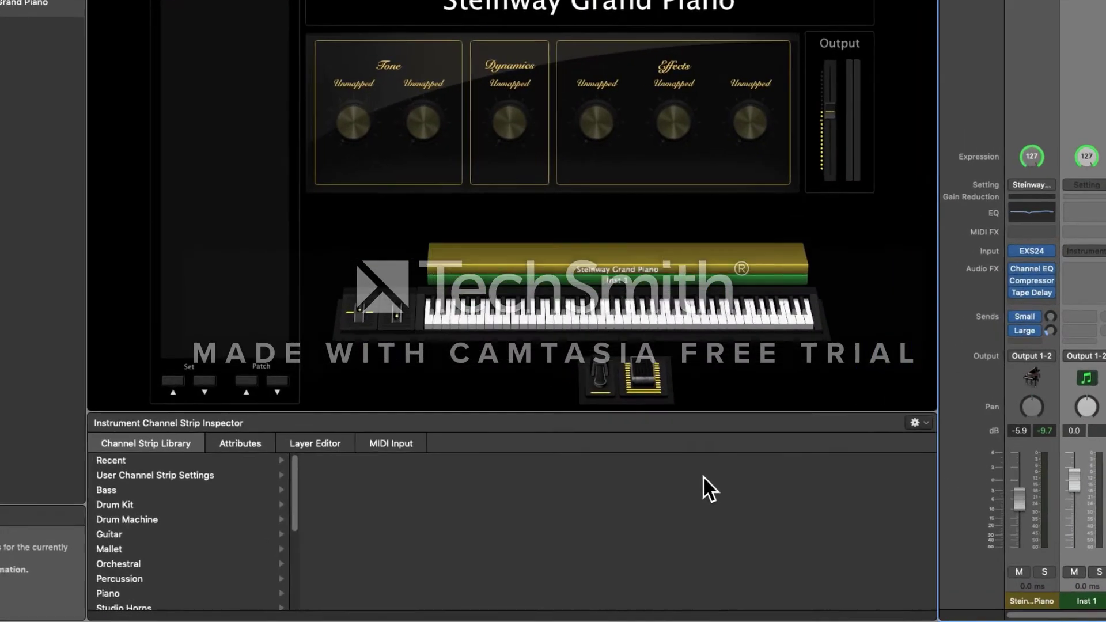
# - Load the Epic Cloud Formation setting from the Synthesizer Pad category onto the new instrument channel strip
pyautogui.scroll(-1, 157, 491)
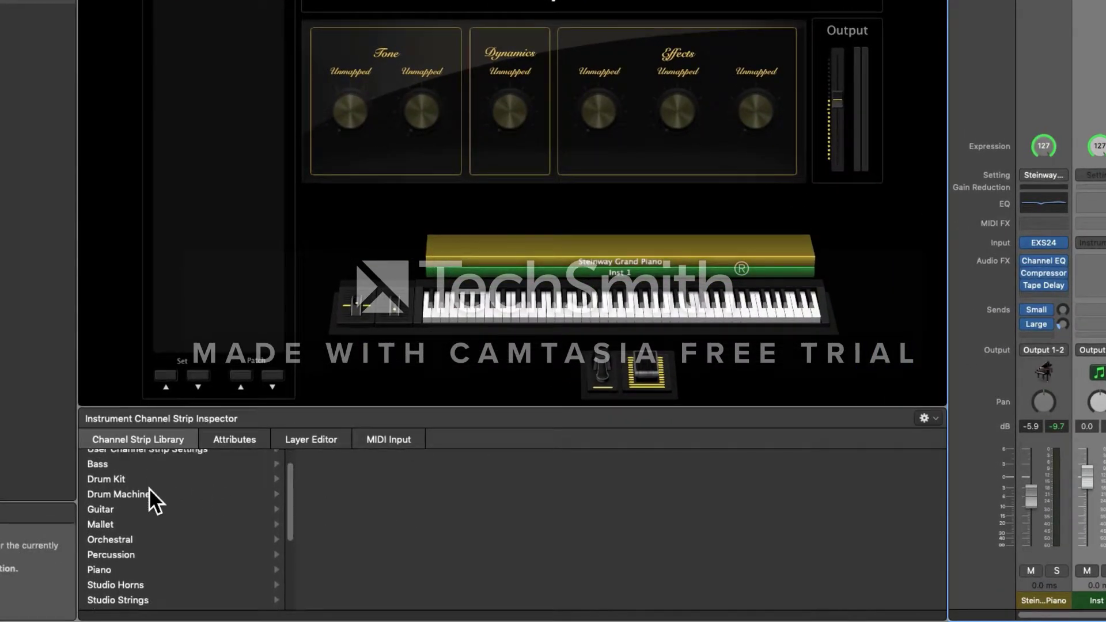
pyautogui.scroll(-5, 149, 489)
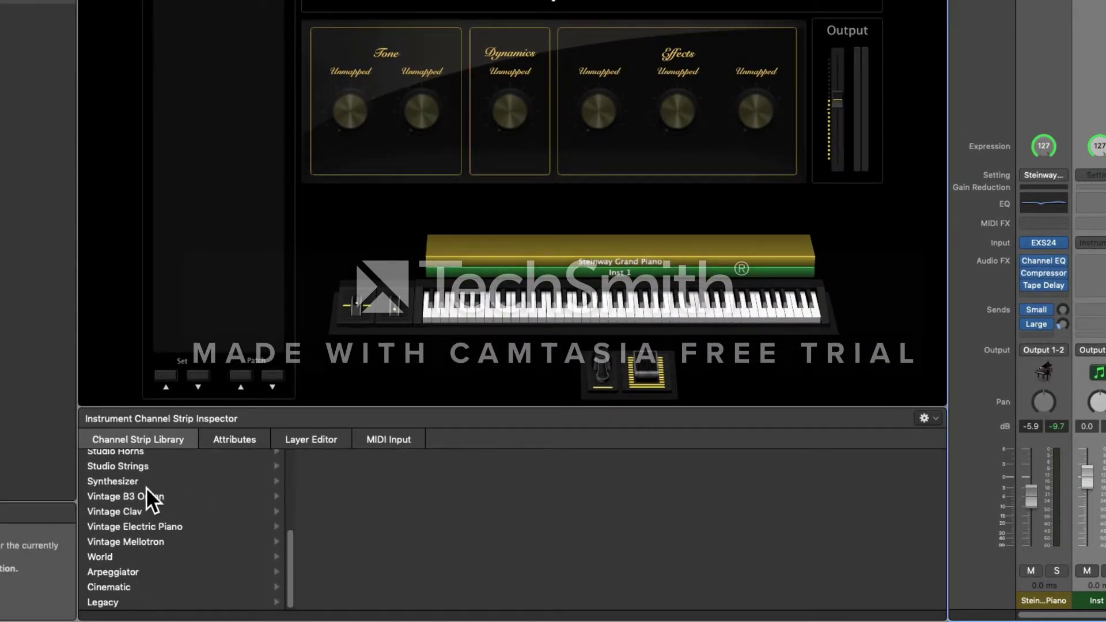
pyautogui.click(120, 484)
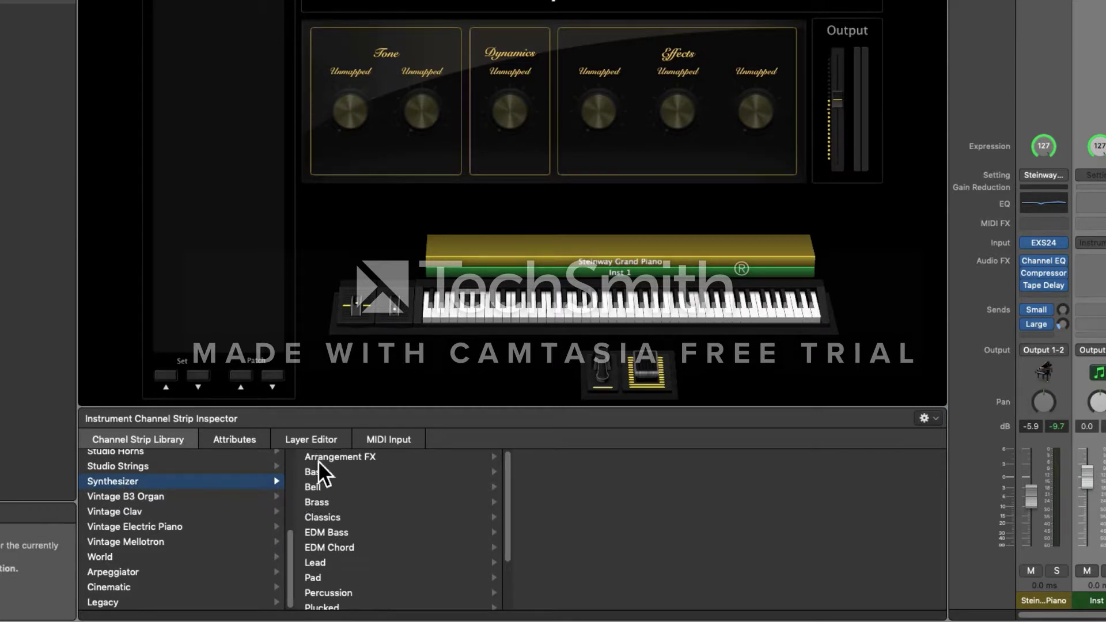
pyautogui.click(311, 579)
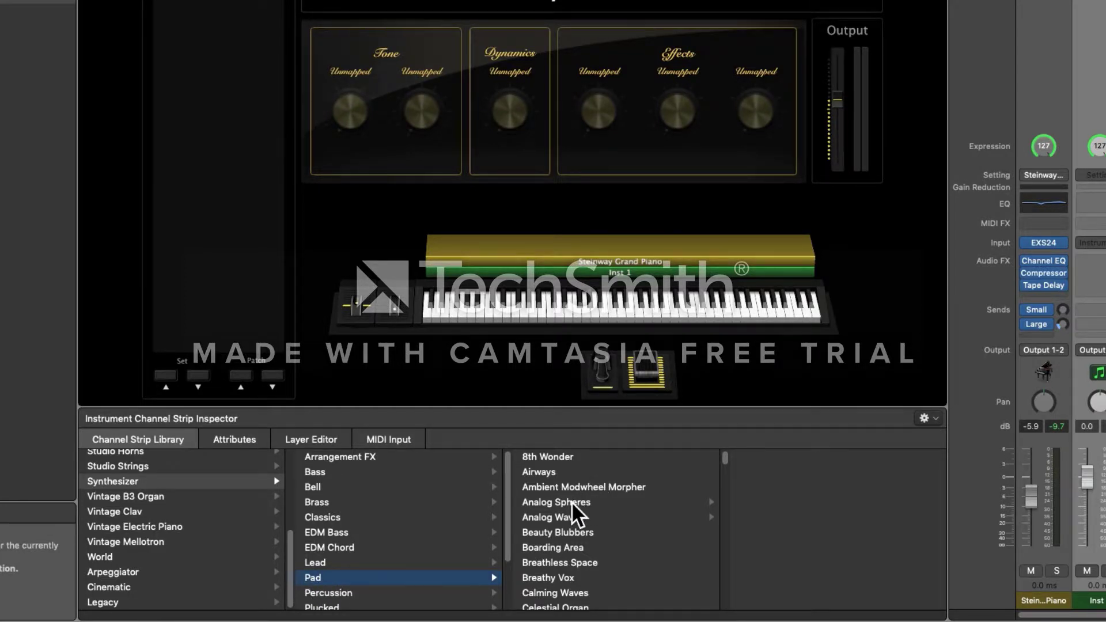
pyautogui.scroll(-8, 572, 503)
pyautogui.scroll(-5, 569, 506)
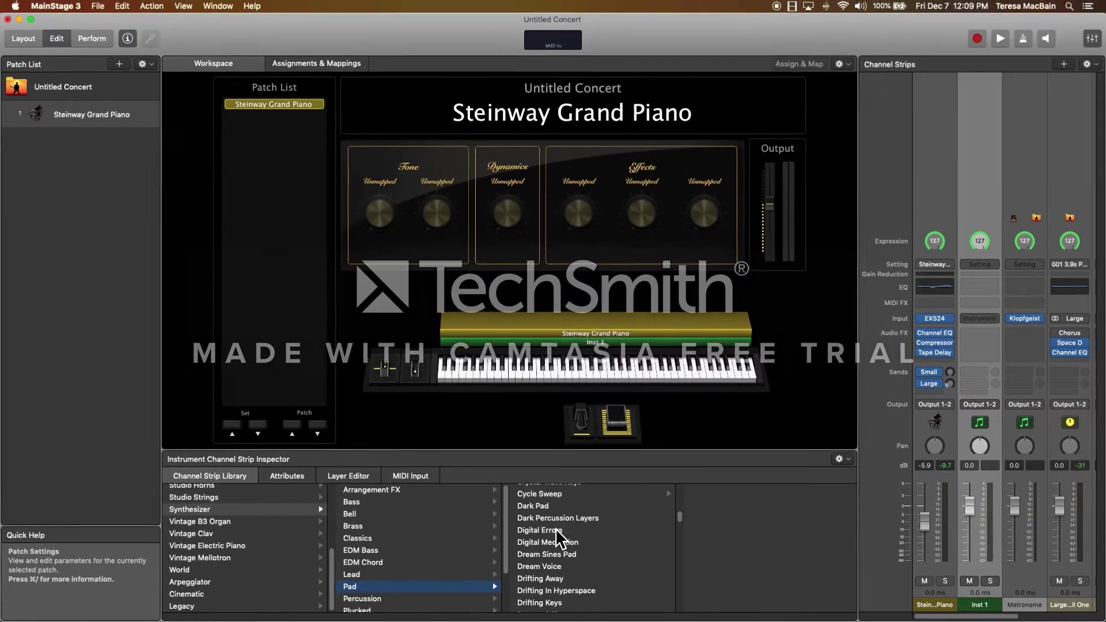
pyautogui.scroll(-4, 563, 515)
pyautogui.click(564, 503)
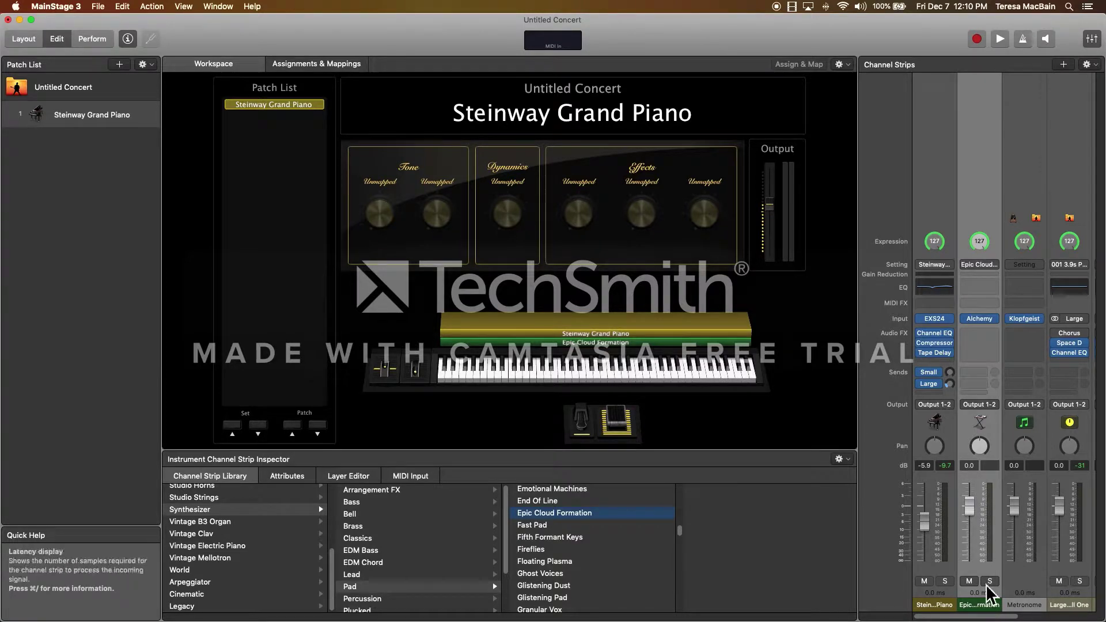
# - Audition the piano layered with Epic Cloud Formation, and replace that pad with Fireflies from the Synthesizer Pad category
pyautogui.click(572, 376)
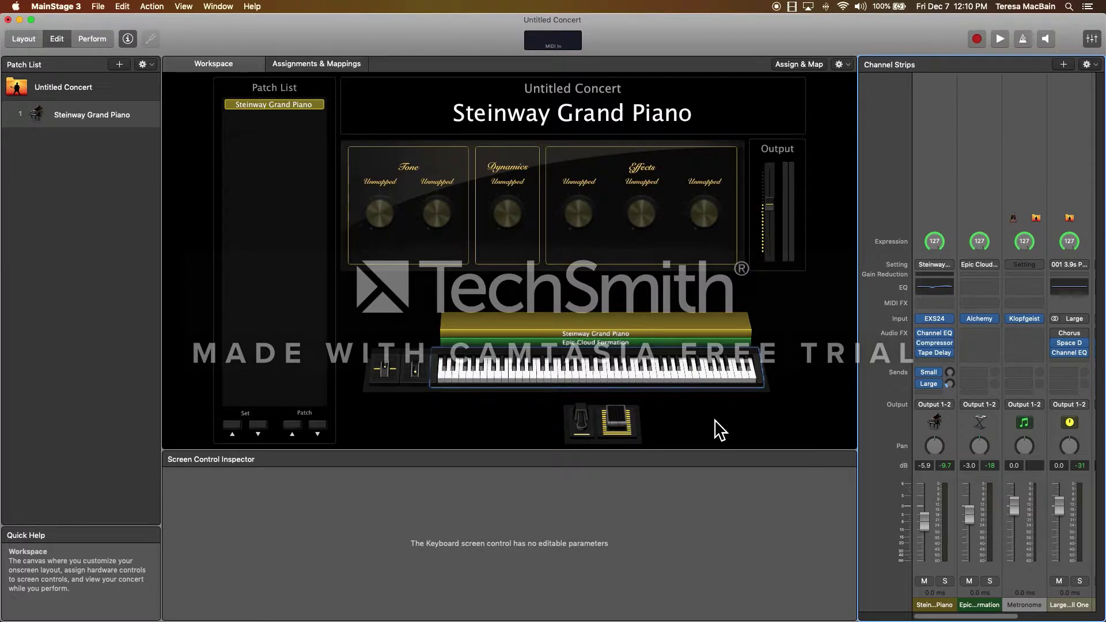
pyautogui.click(523, 381)
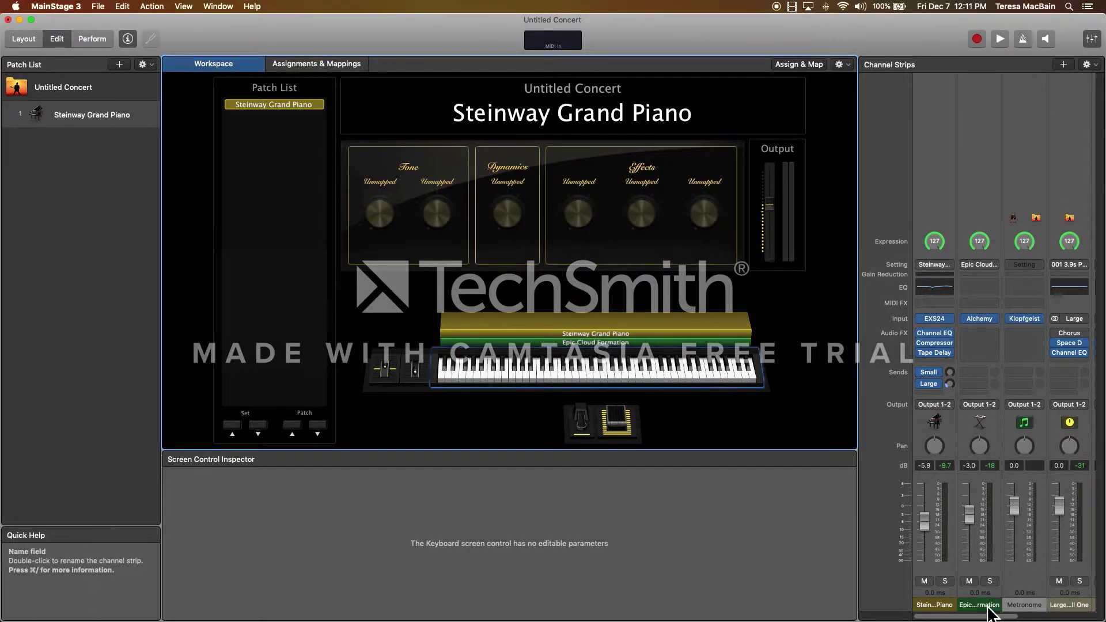
pyautogui.click(995, 184)
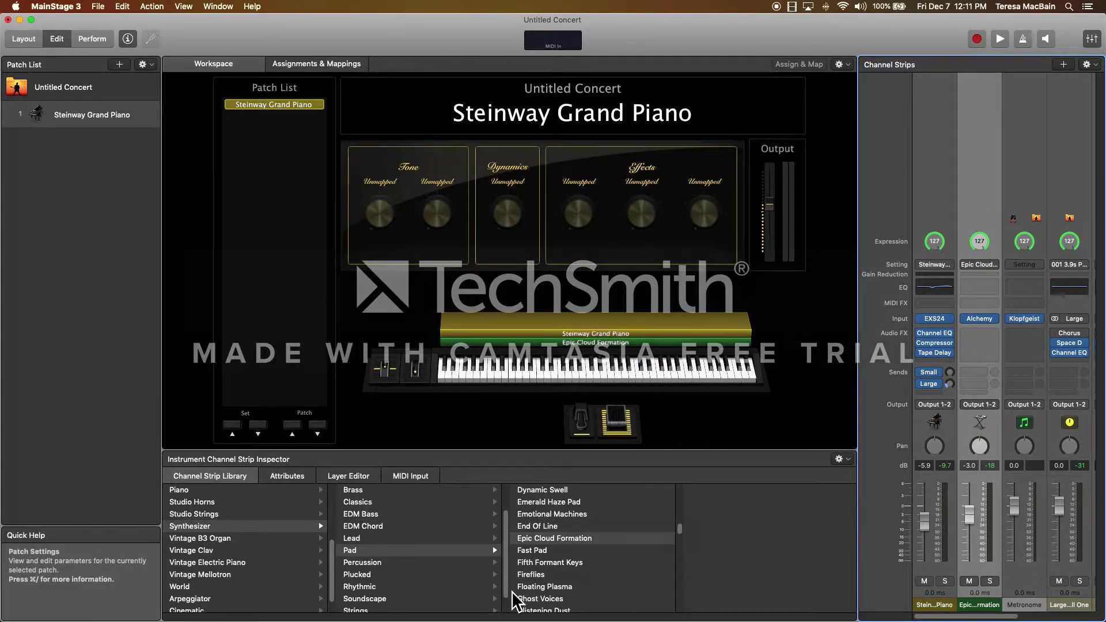
pyautogui.click(545, 575)
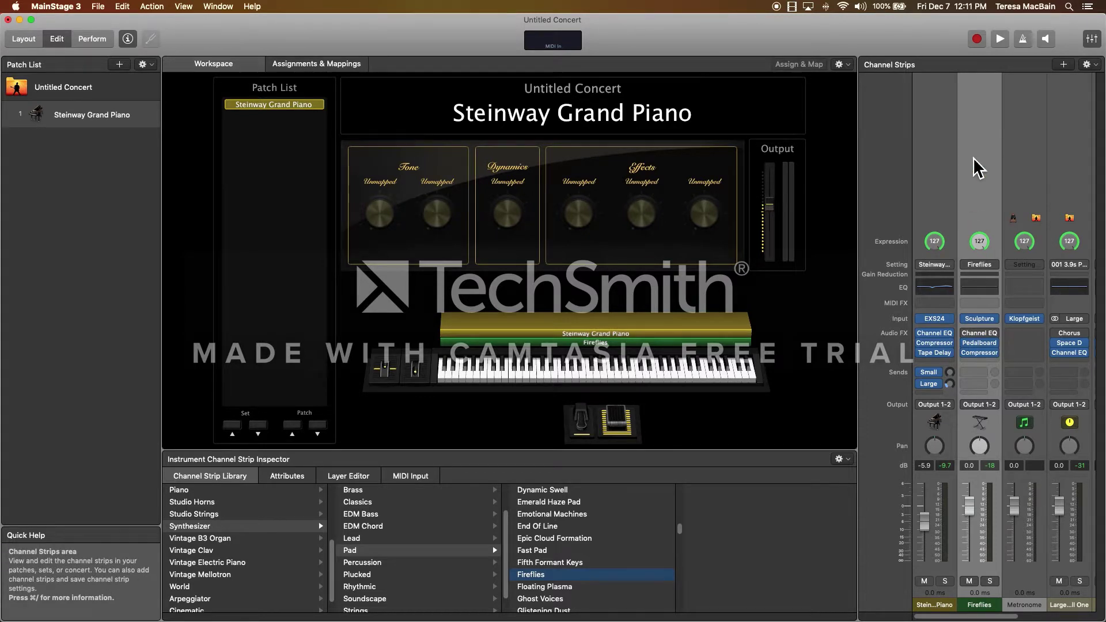
# - Play several notes on the on-screen keyboard to audition the Steinway Grand Piano layered with Fireflies
pyautogui.click(572, 377)
pyautogui.click(571, 378)
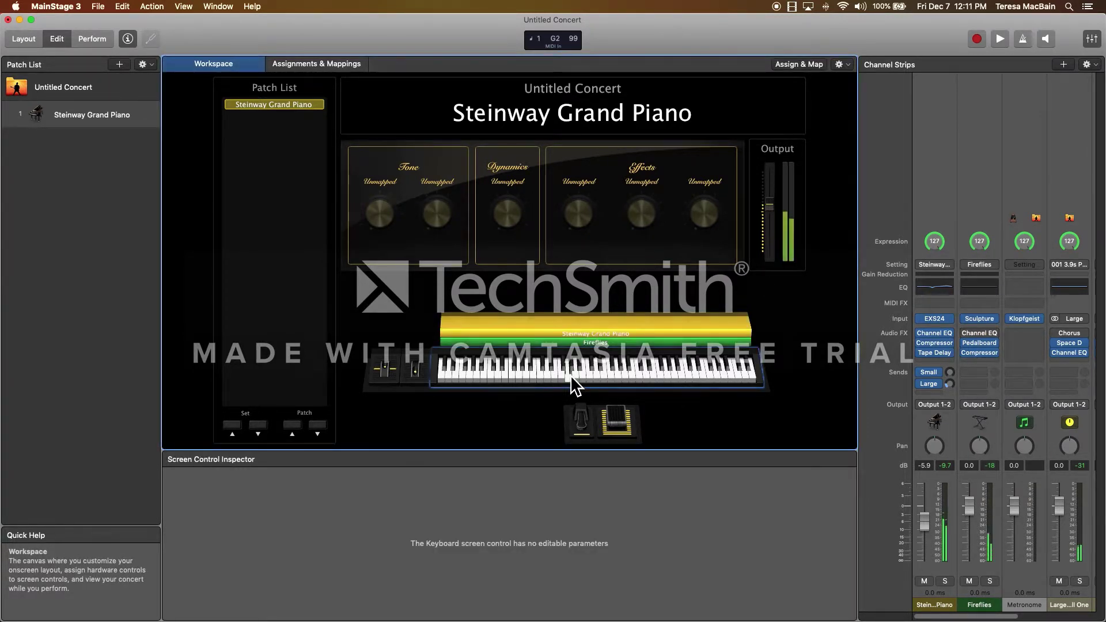
pyautogui.click(628, 378)
pyautogui.click(632, 380)
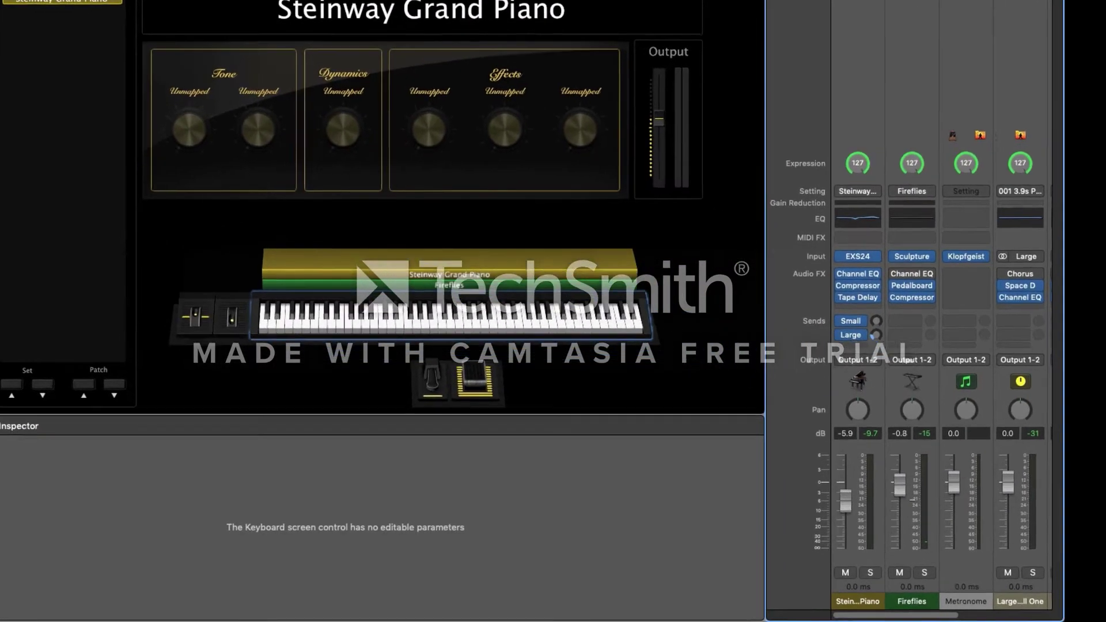
# - Lower the Fireflies channel strip volume to -9.8 dB and audition the new balance on the on-screen keyboard
pyautogui.moveTo(963, 504); pyautogui.dragTo(962, 528)
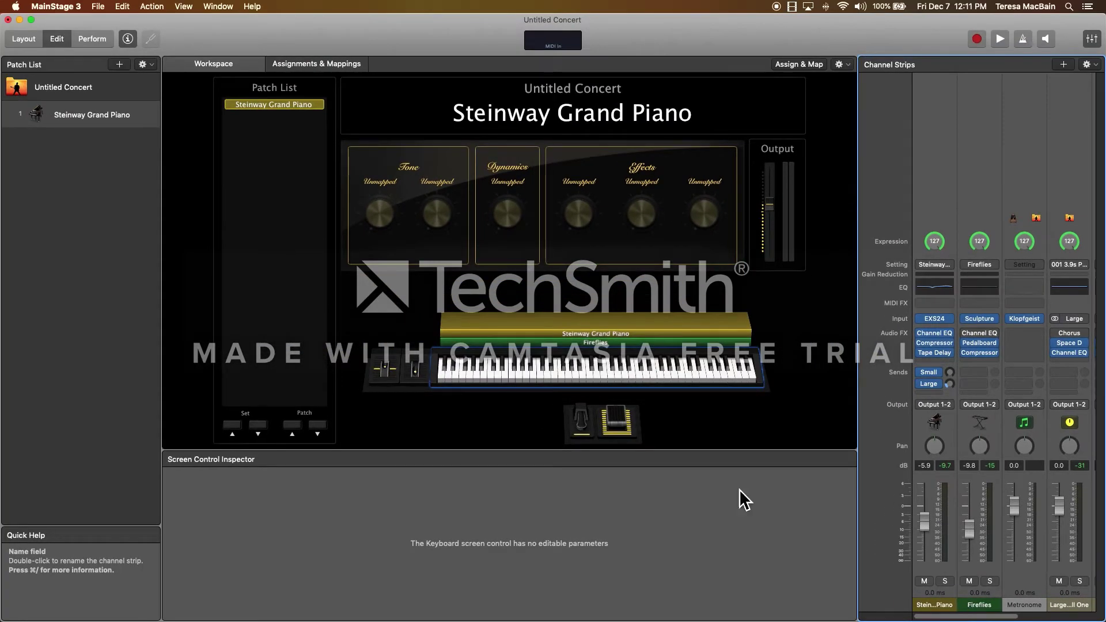
pyautogui.click(910, 601)
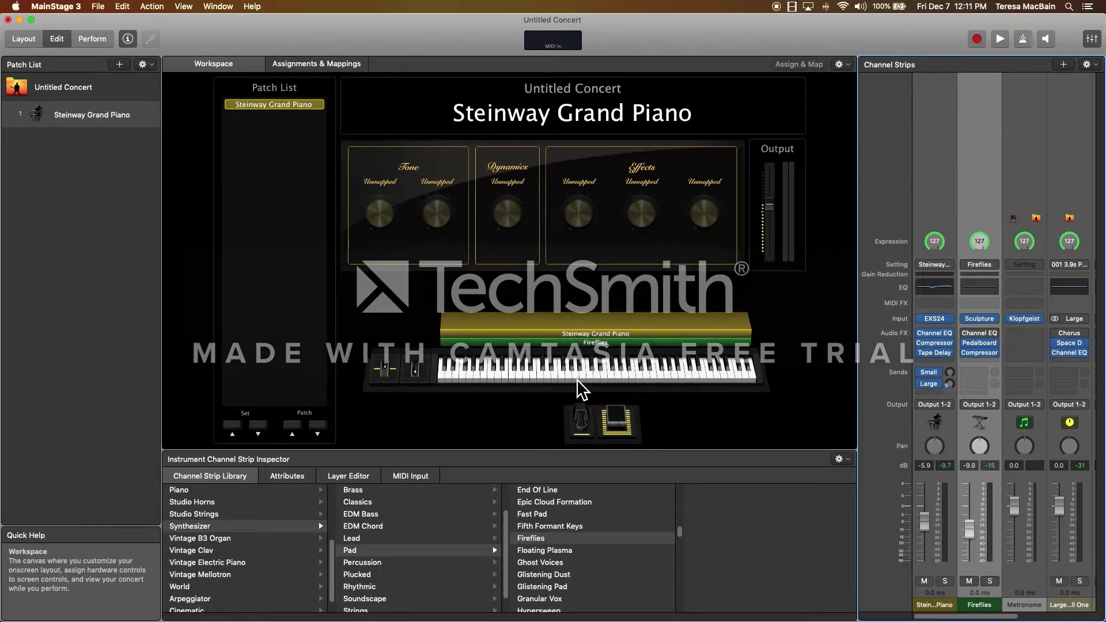
pyautogui.click(572, 377)
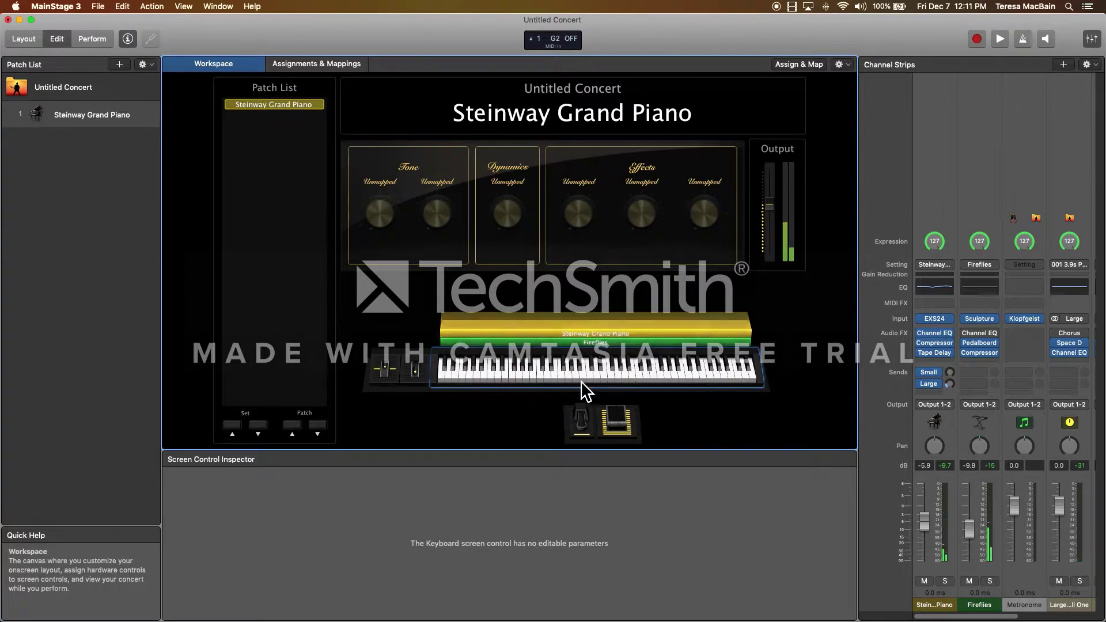
pyautogui.click(626, 377)
pyautogui.click(633, 378)
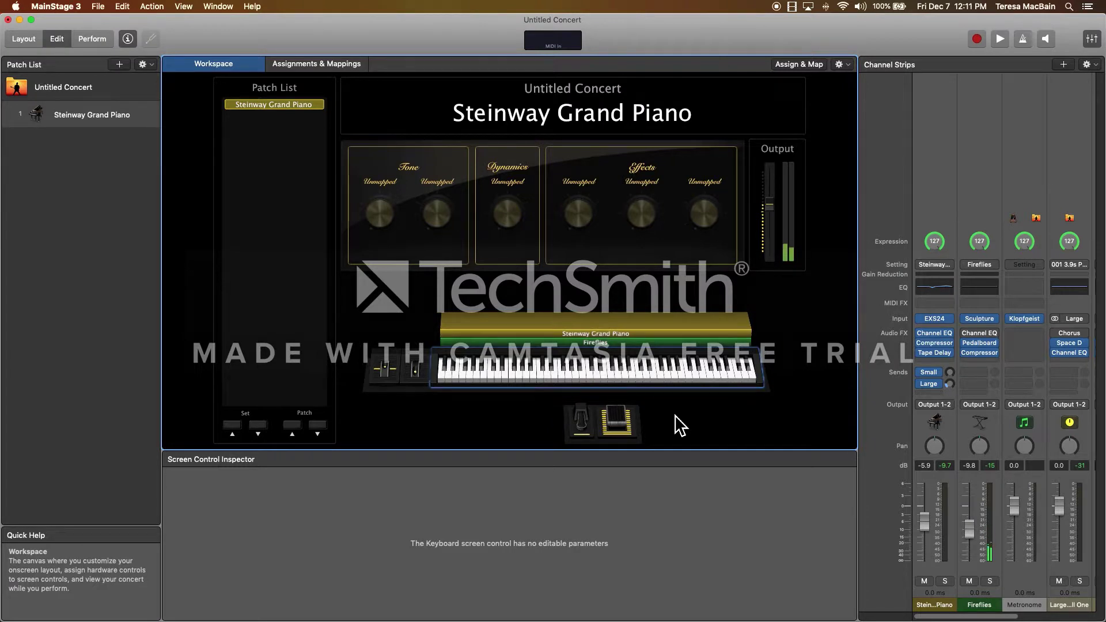
pyautogui.click(641, 378)
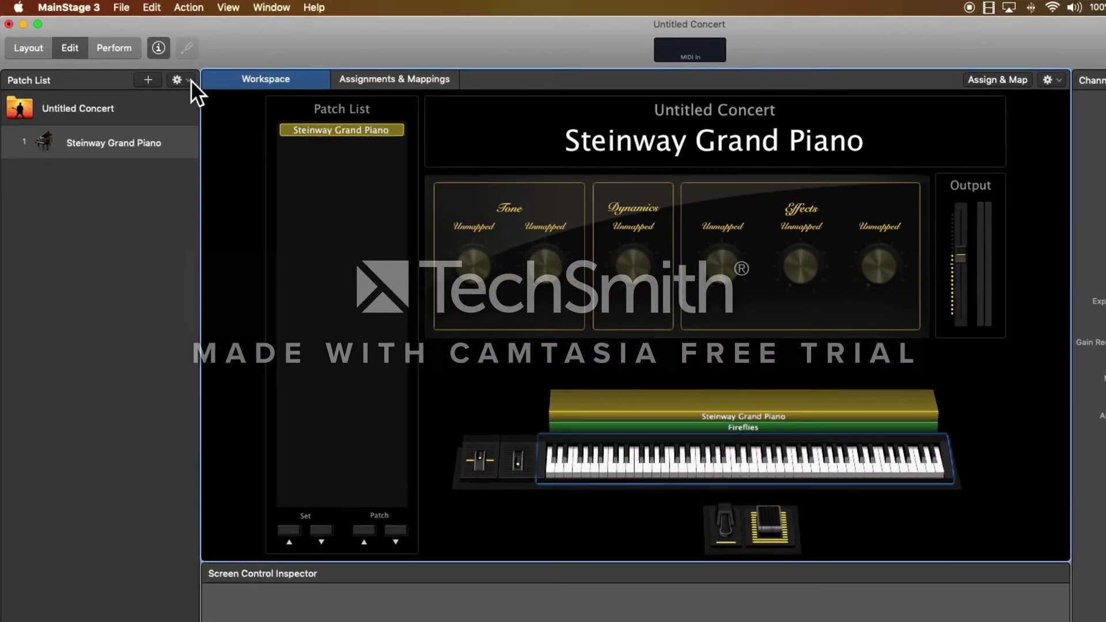
# - Export the layered patch as Grand-Fireflies-keys to the Patches folder
pyautogui.click(287, 138)
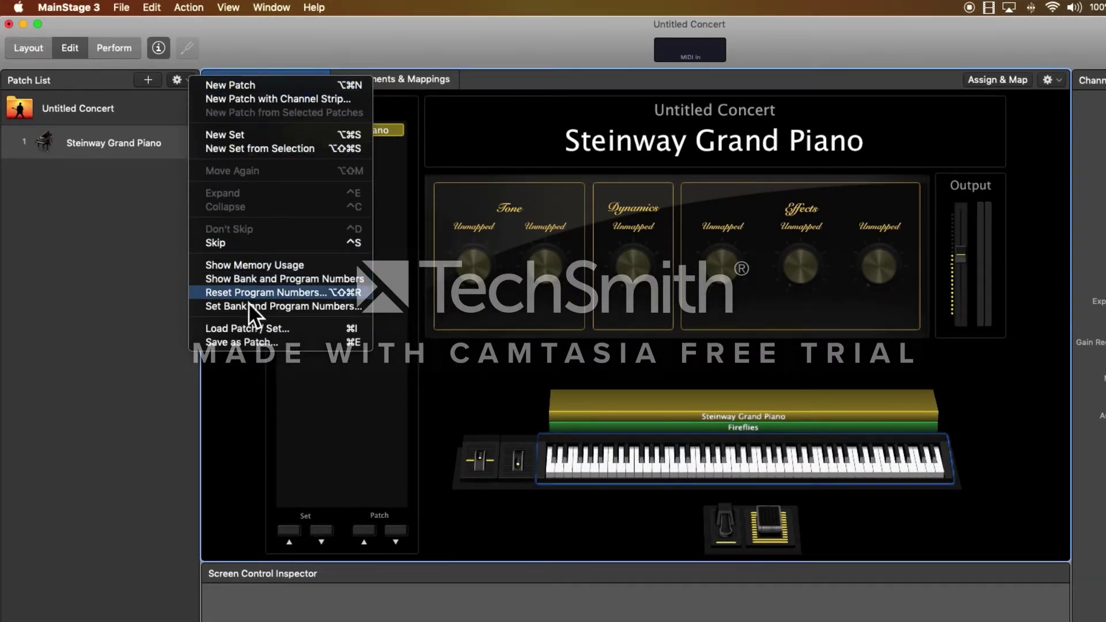
pyautogui.click(272, 343)
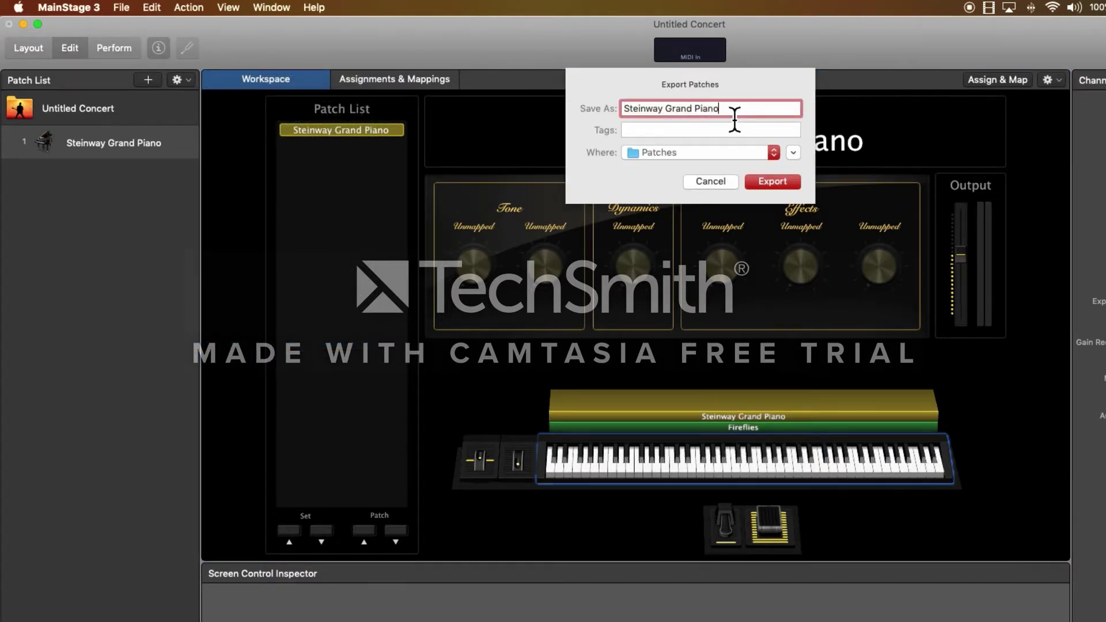
pyautogui.write('Gr')
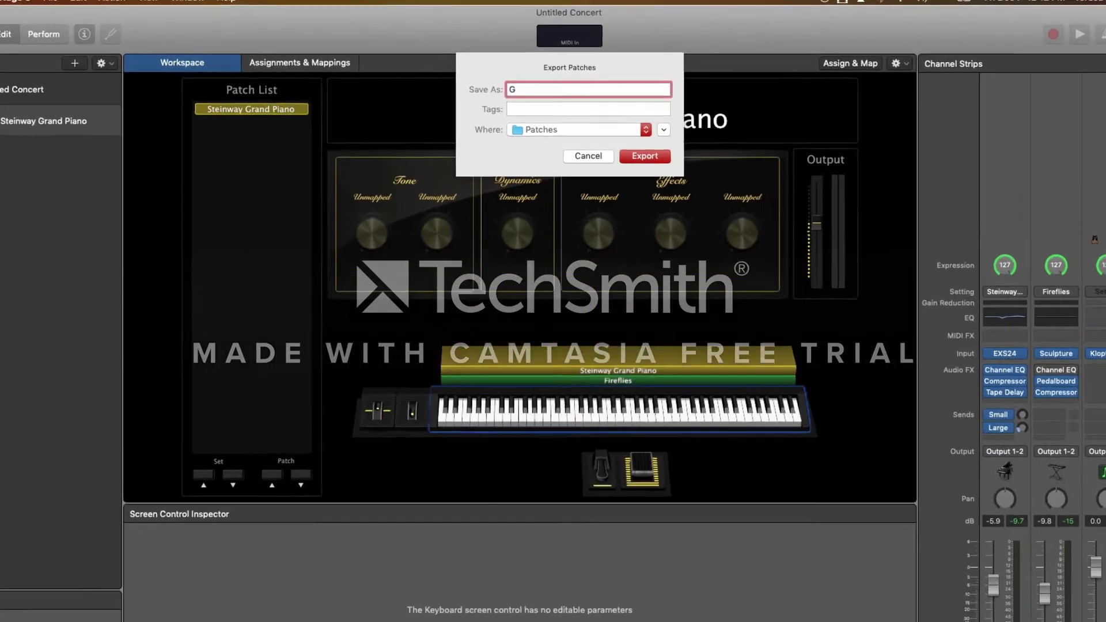
pyautogui.press('BackSpace')
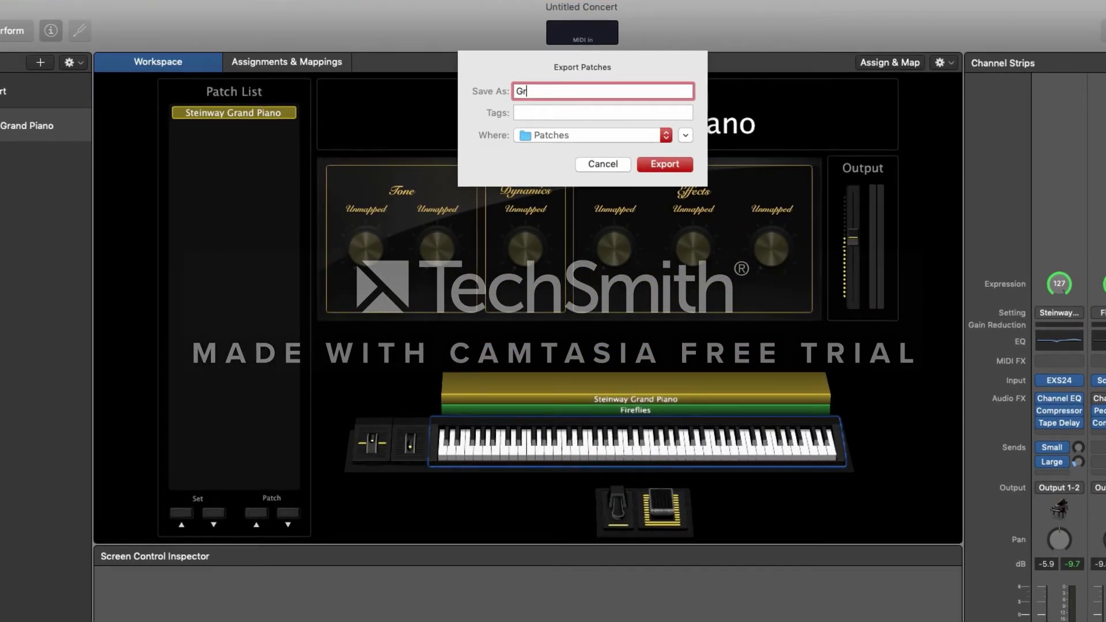
pyautogui.write('and-Fireflies-keys')
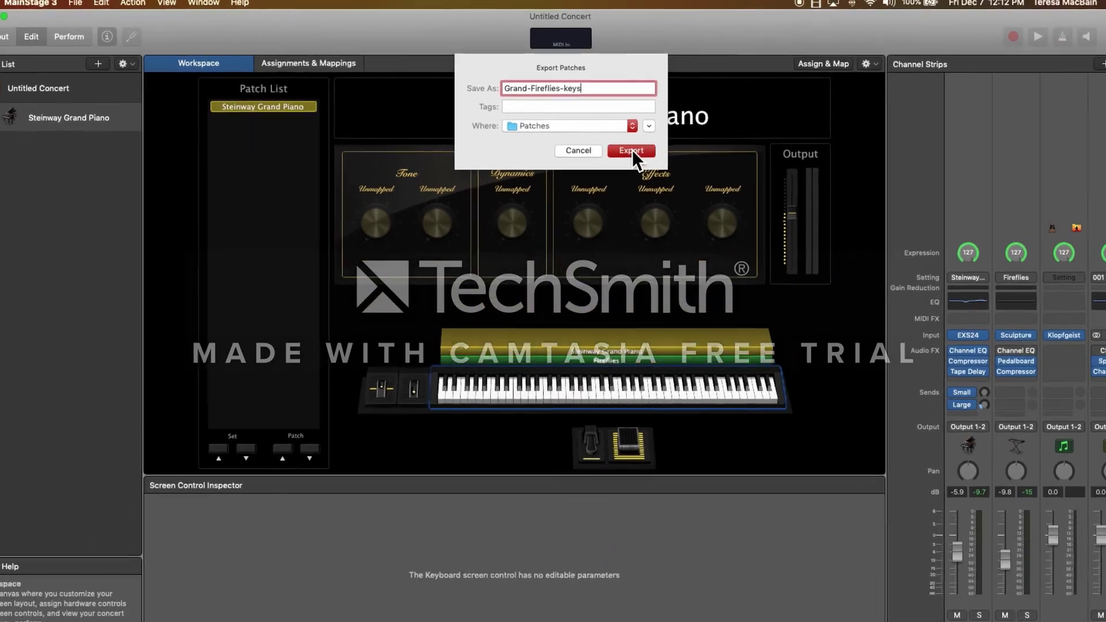
pyautogui.click(658, 162)
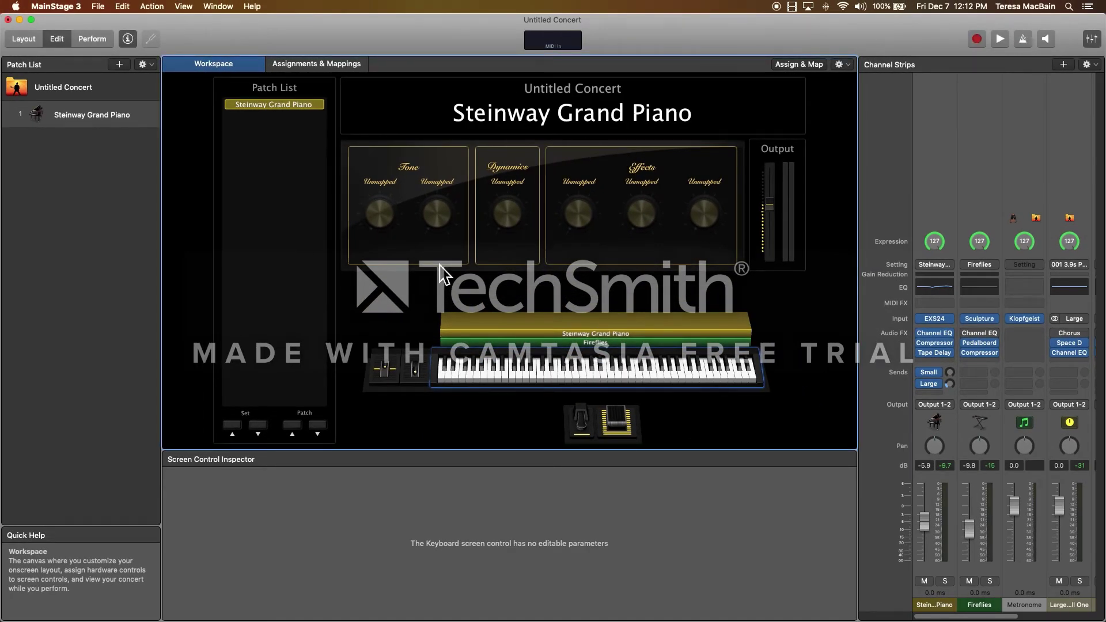
# - Import the Grand-Fireflies-keys patch from the Patches folder into the concert
pyautogui.click(144, 65)
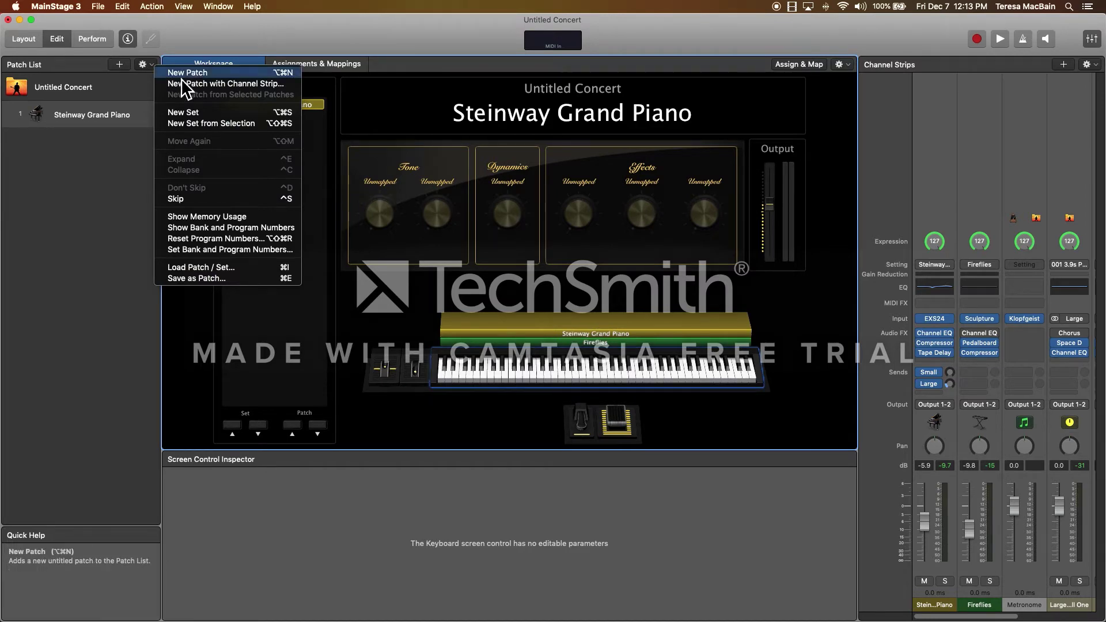
pyautogui.click(232, 268)
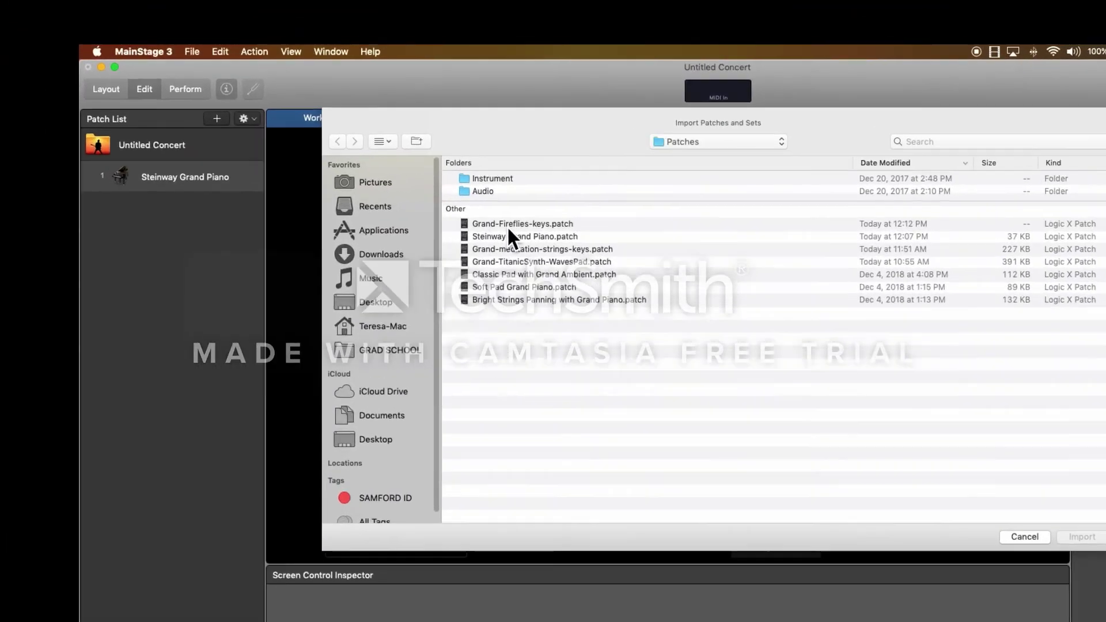
pyautogui.click(369, 156)
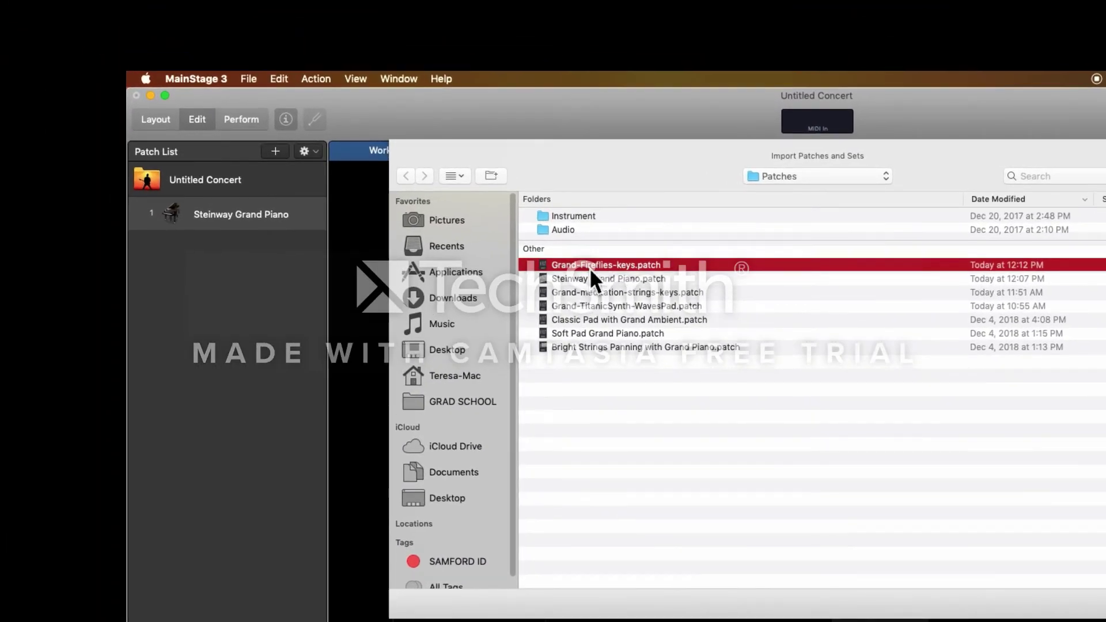
pyautogui.press('Return')
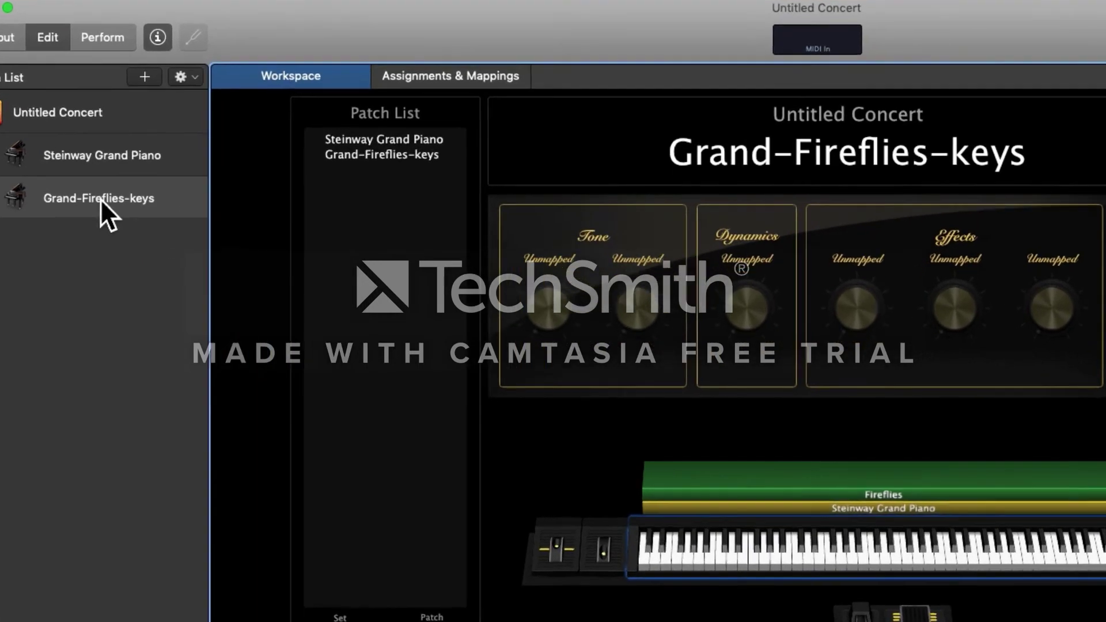
# - Select the Grand-Fireflies-keys patch in the patch list and audition it on the on-screen keyboard
pyautogui.click(200, 234)
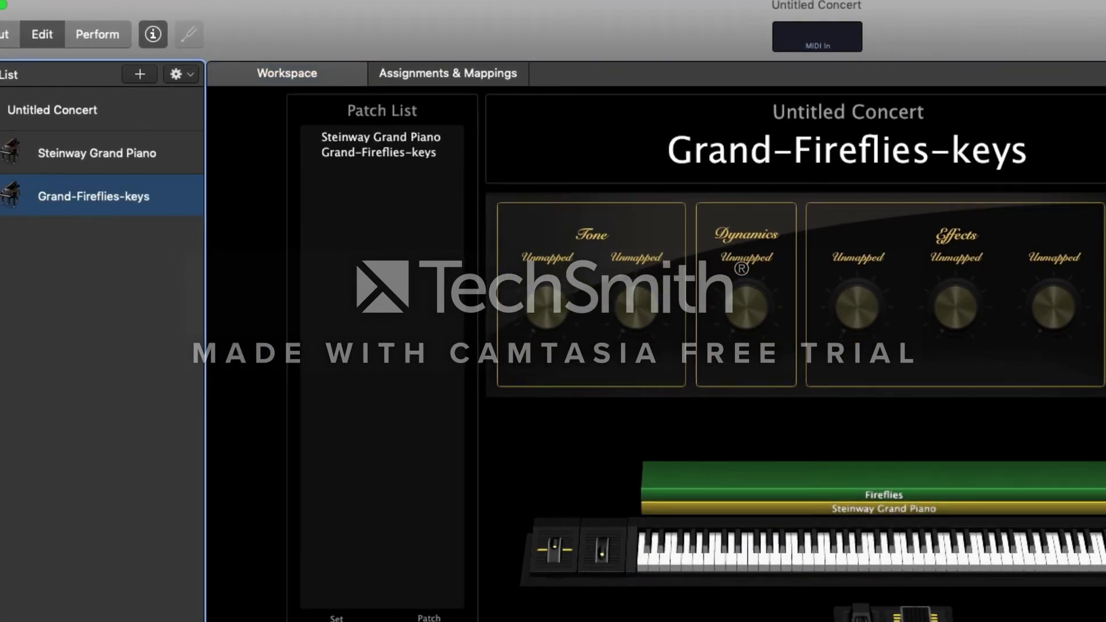
pyautogui.click(842, 561)
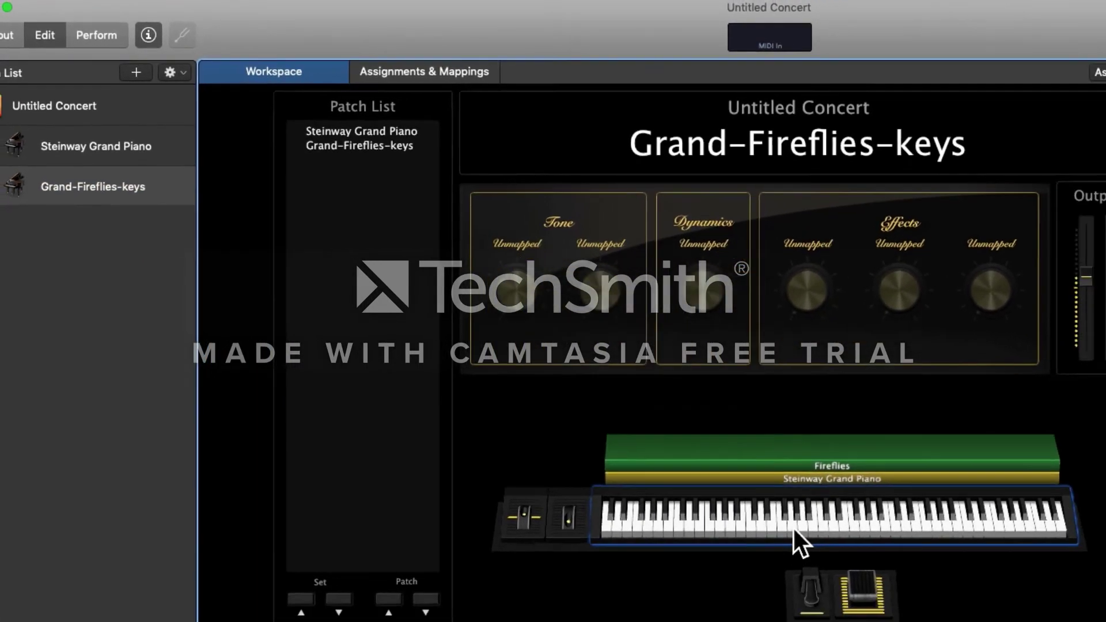